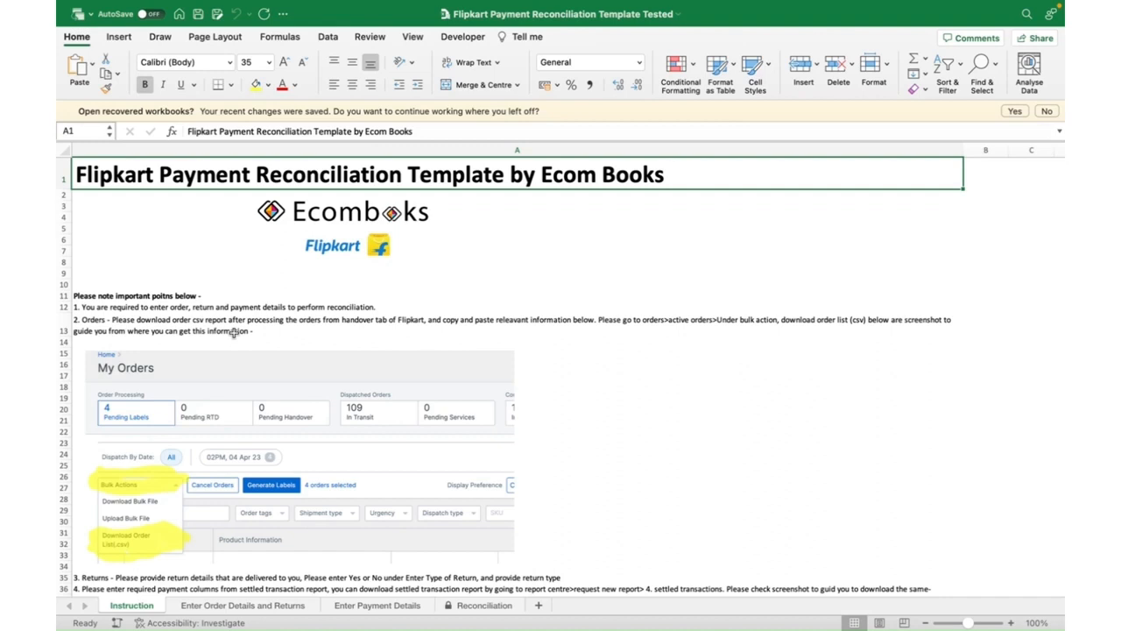
# Read through the Instruction sheet's order, return and payment notes, and open the Enter Order Details and Returns sheet.
pyautogui.scroll(-3, 232, 395)
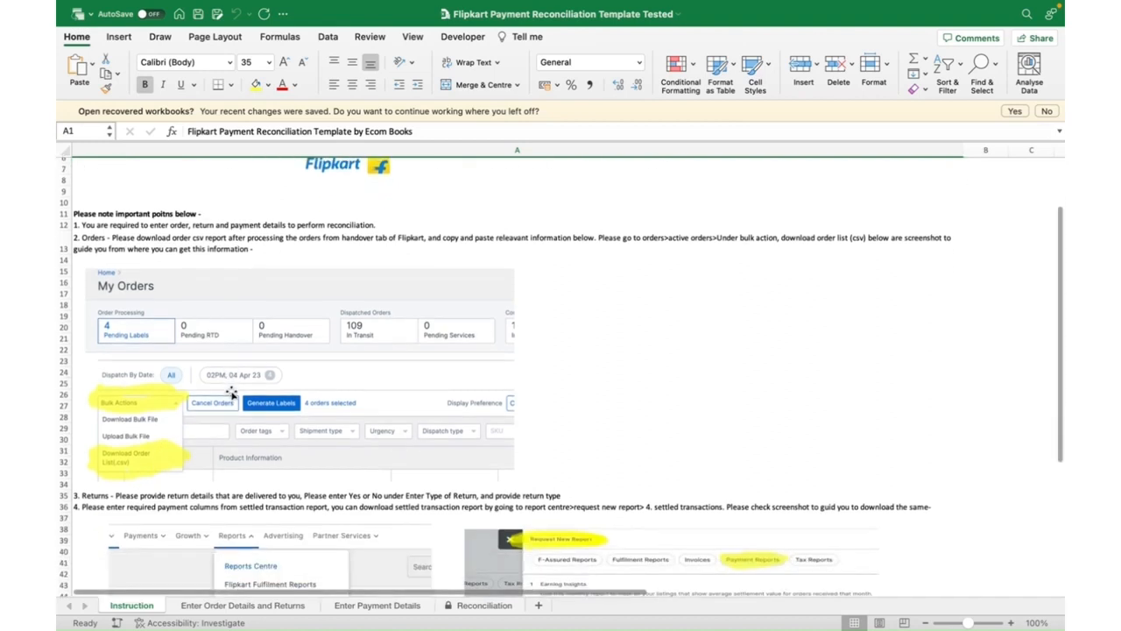
pyautogui.scroll(3, 232, 394)
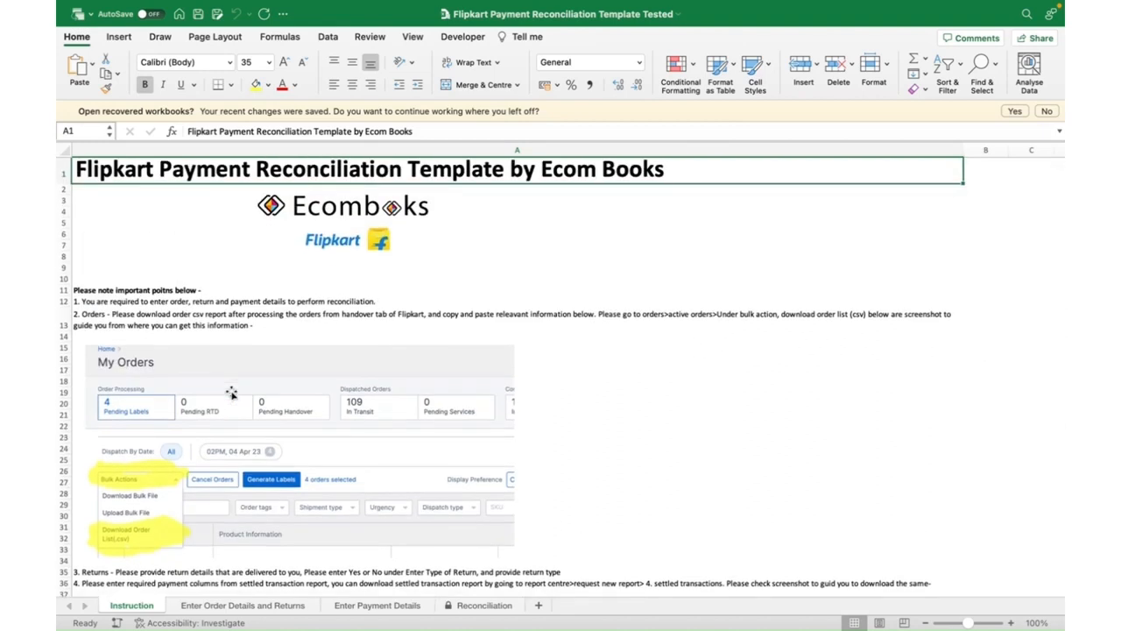
pyautogui.scroll(-10, 233, 411)
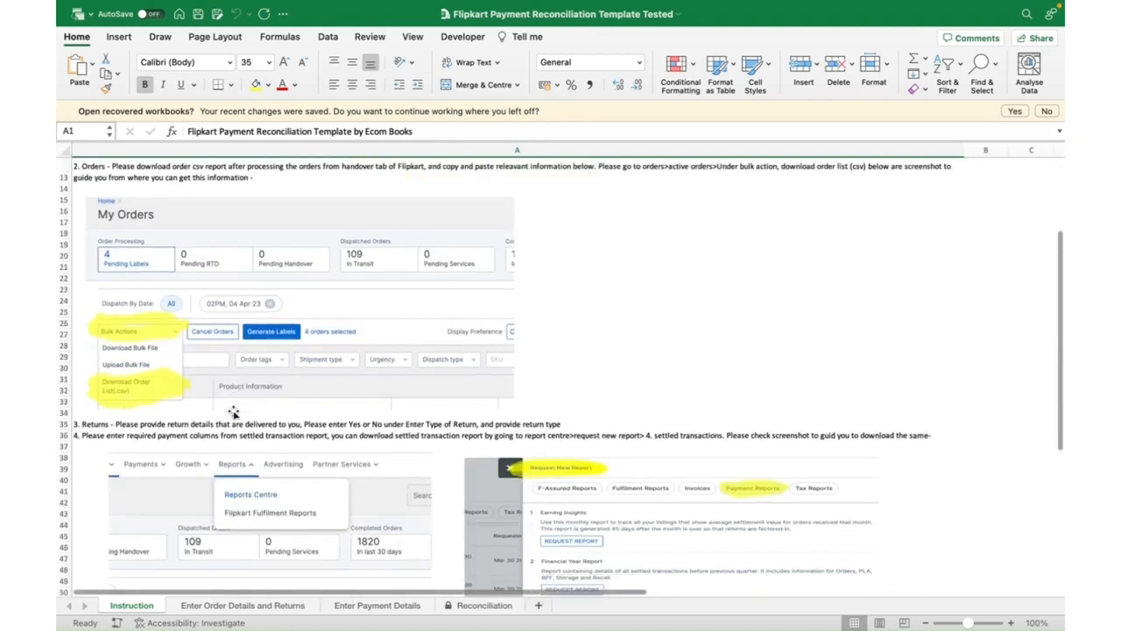
pyautogui.scroll(10, 233, 411)
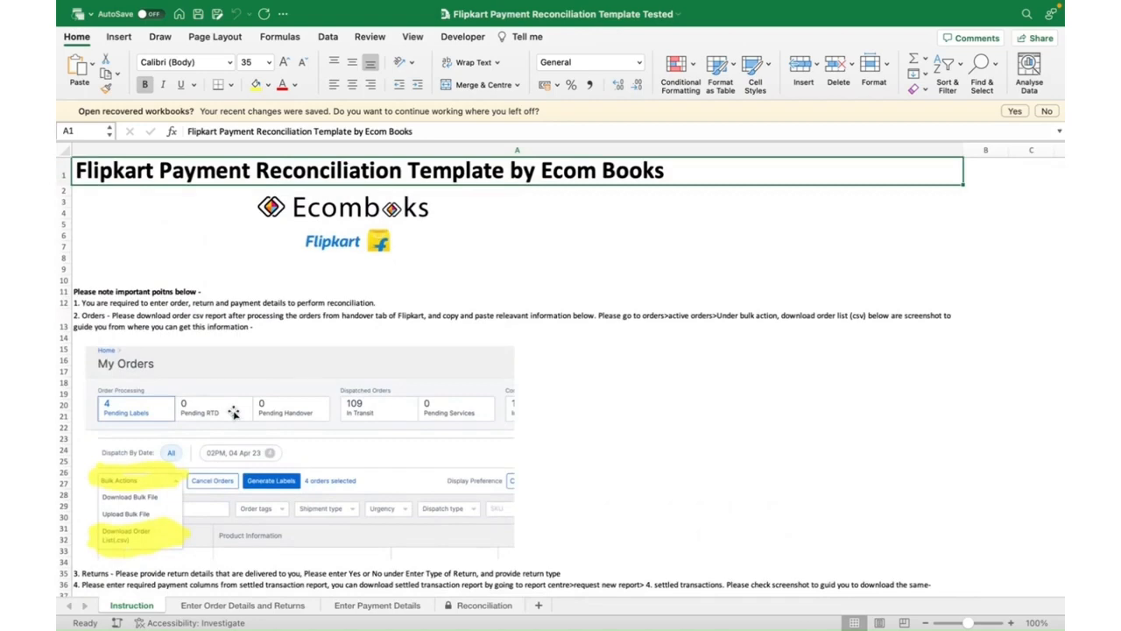
pyautogui.scroll(-3, 233, 412)
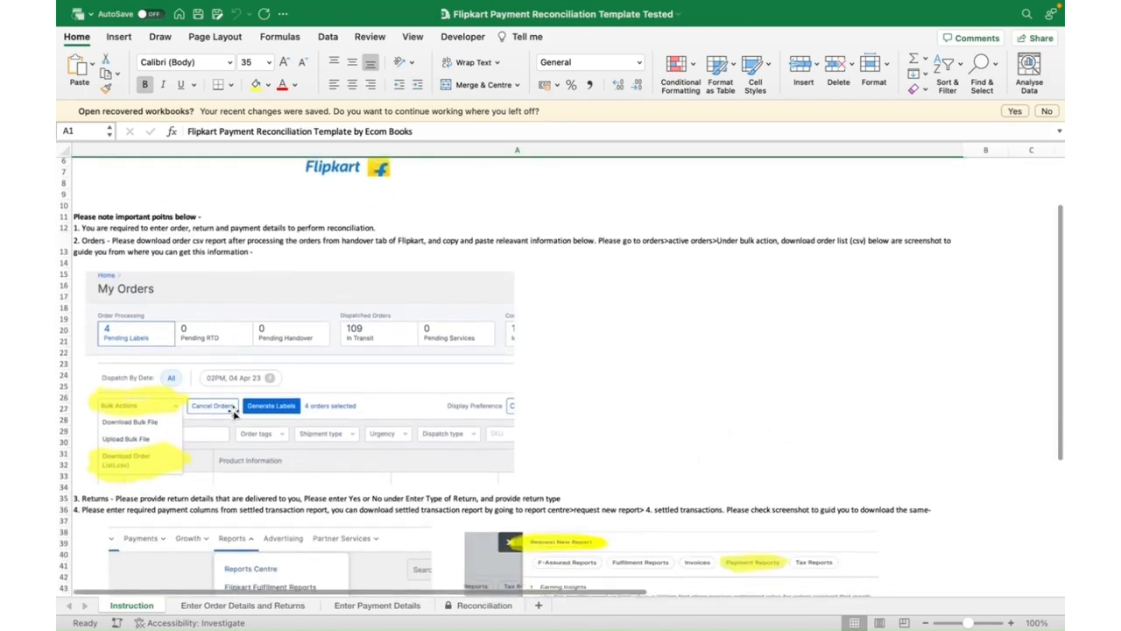
pyautogui.scroll(3, 233, 415)
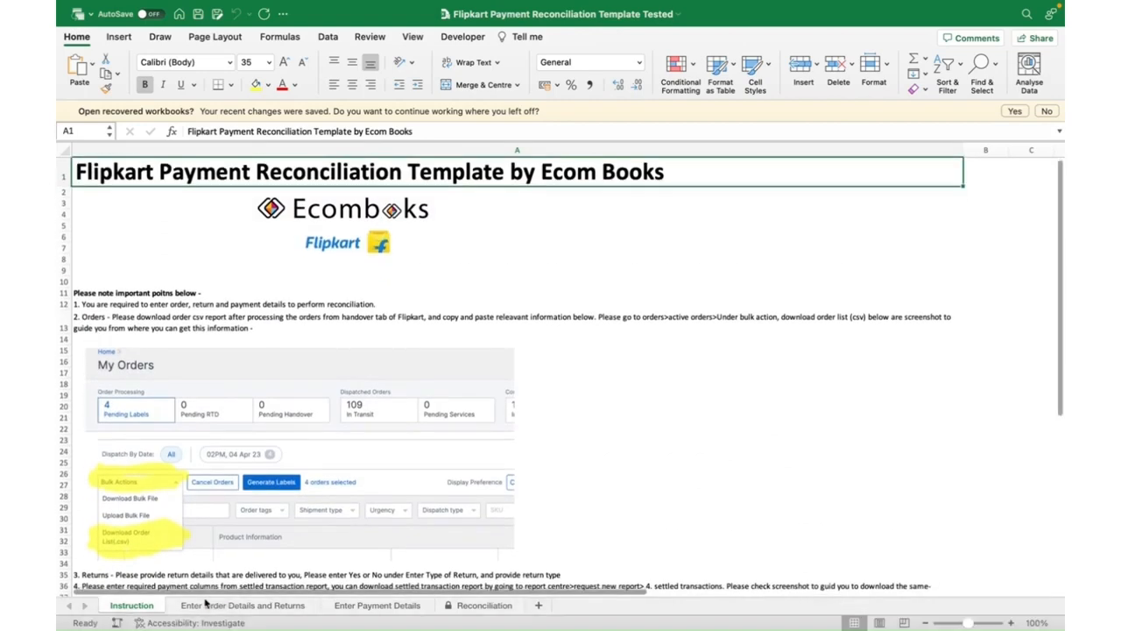
pyautogui.click(209, 607)
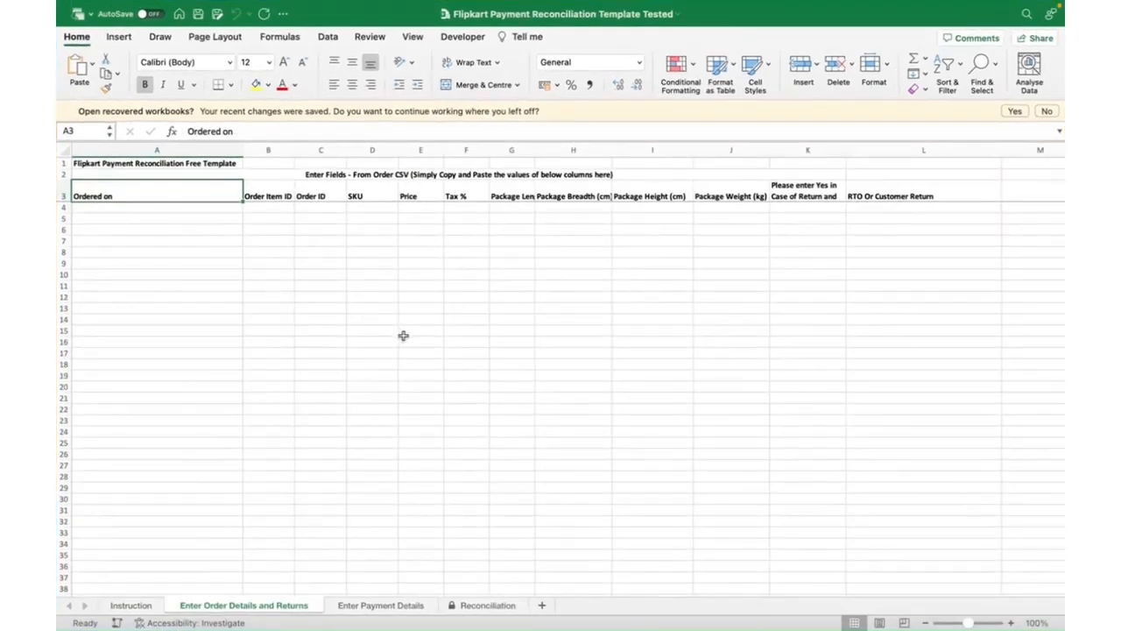
# Switch to the Flipkart Seller Dashboard in Chrome and download the Pending Handover orders list as Order-CSV (14) to Downloads.
pyautogui.hotkey('ctrl', 'Up')
pyautogui.click(640, 50)
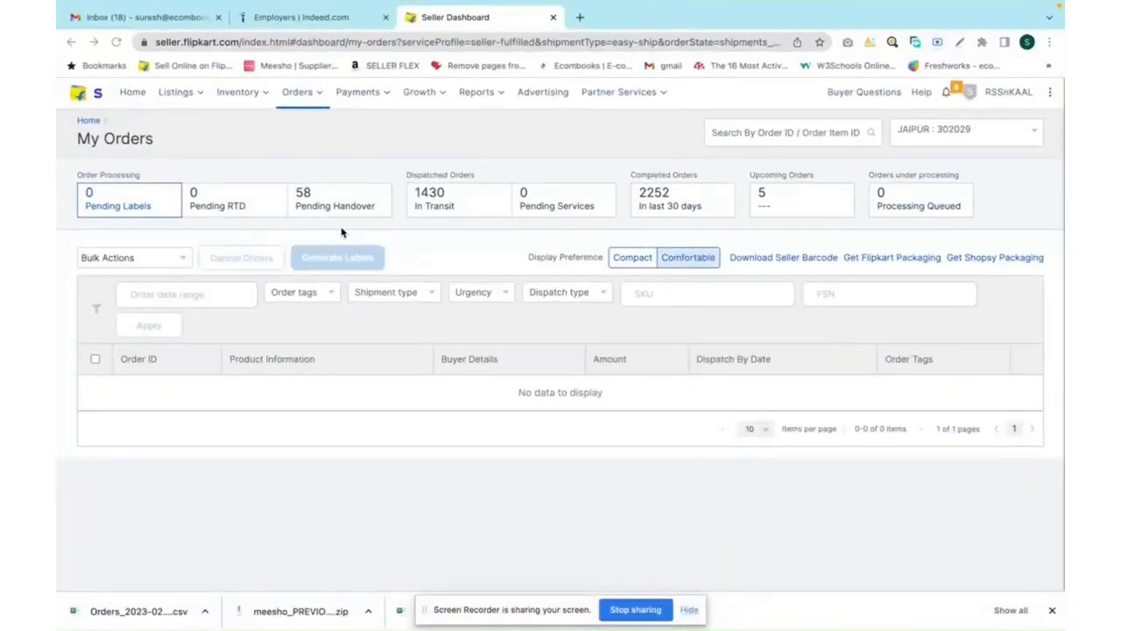
pyautogui.moveTo(304, 123)
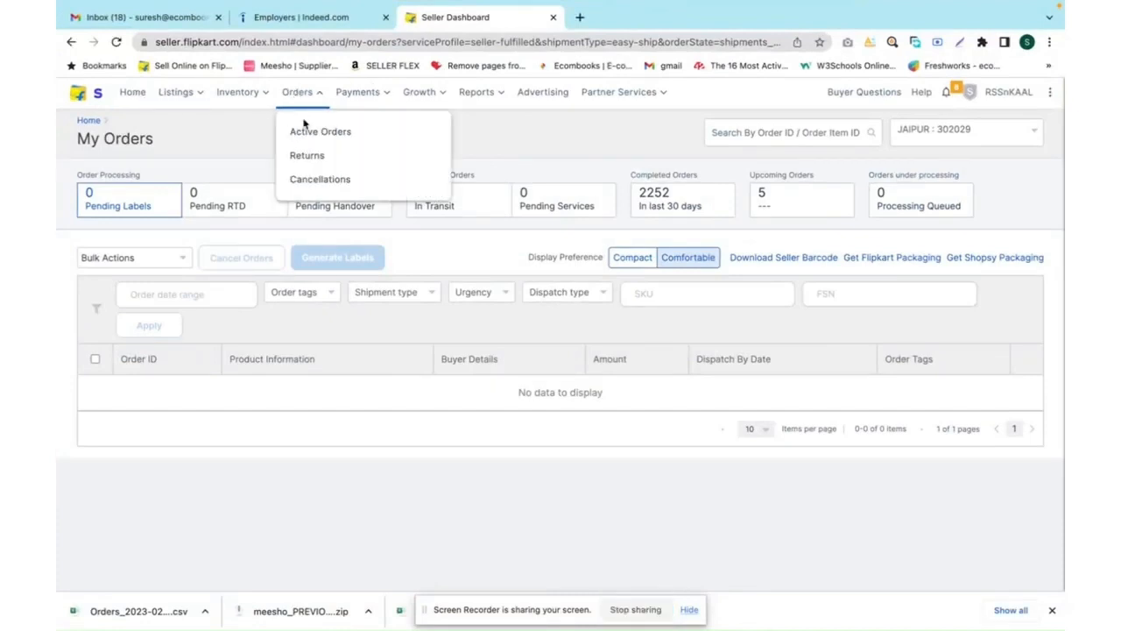
pyautogui.click(326, 202)
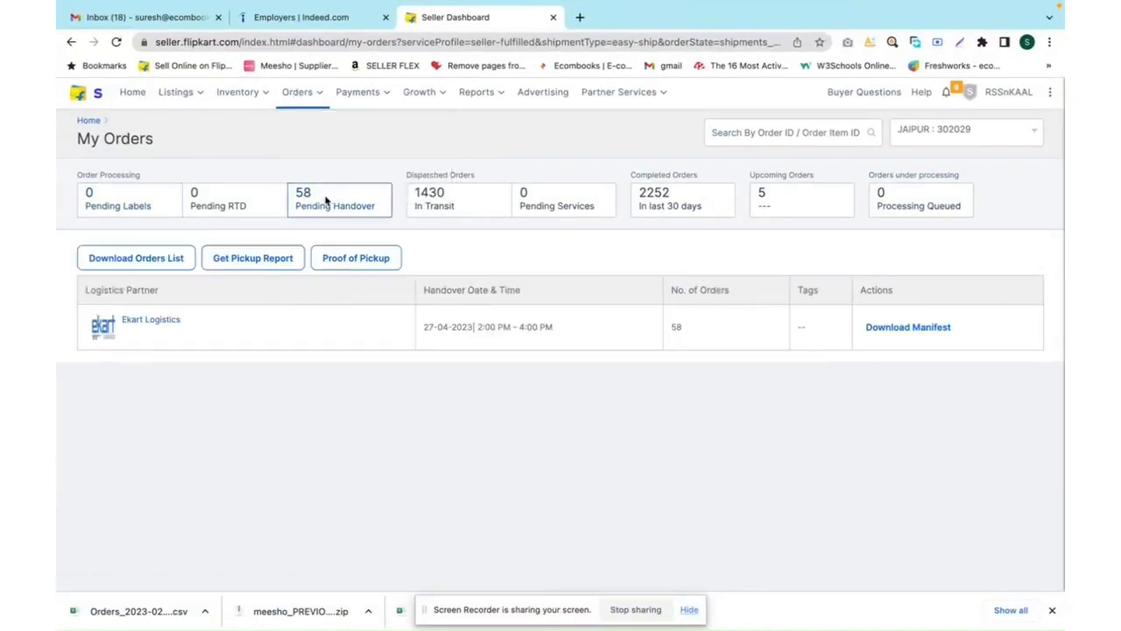
pyautogui.click(136, 262)
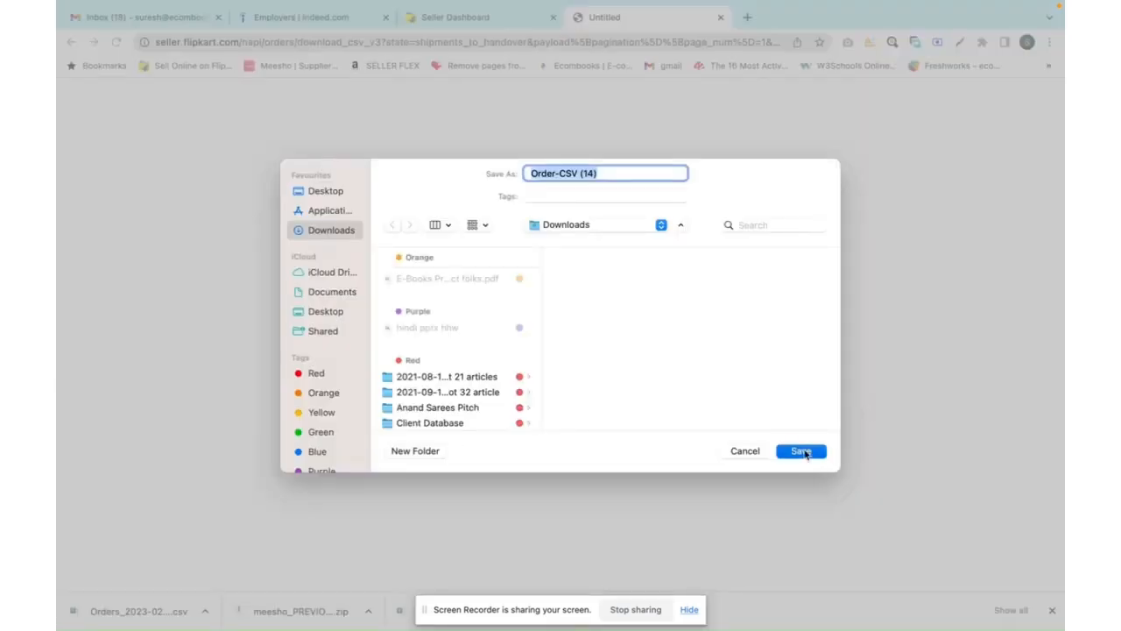
pyautogui.click(804, 456)
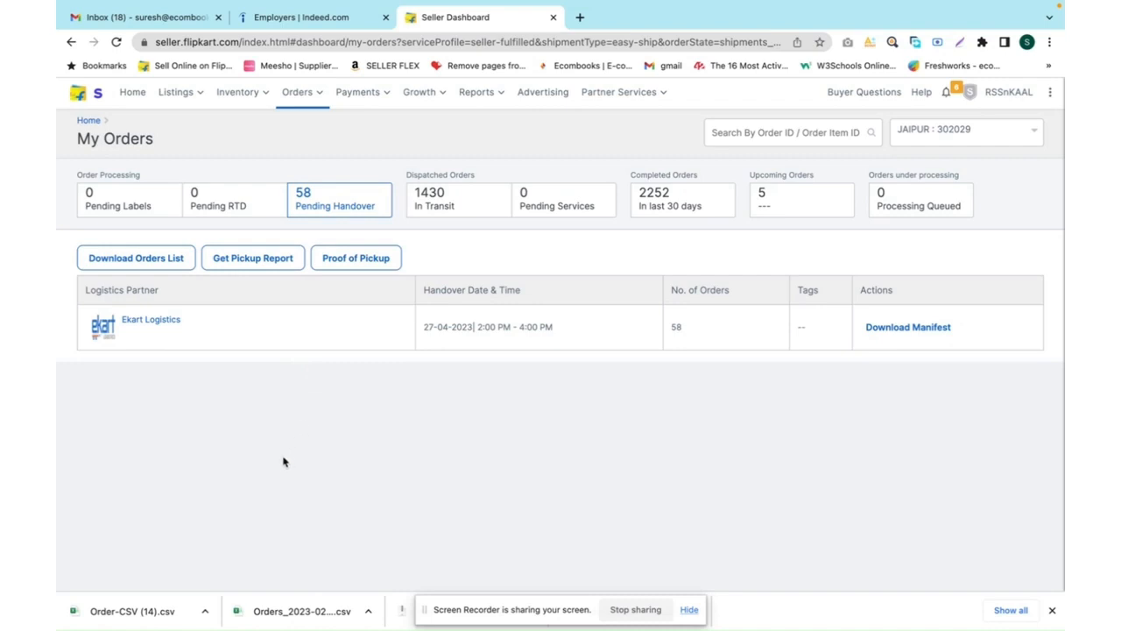
# Open Order CSV.csv from the Finder folder Files for Video FK Payment reconciliation and show it in full screen.
pyautogui.hotkey('ctrl', 'Up')
pyautogui.click(495, 26)
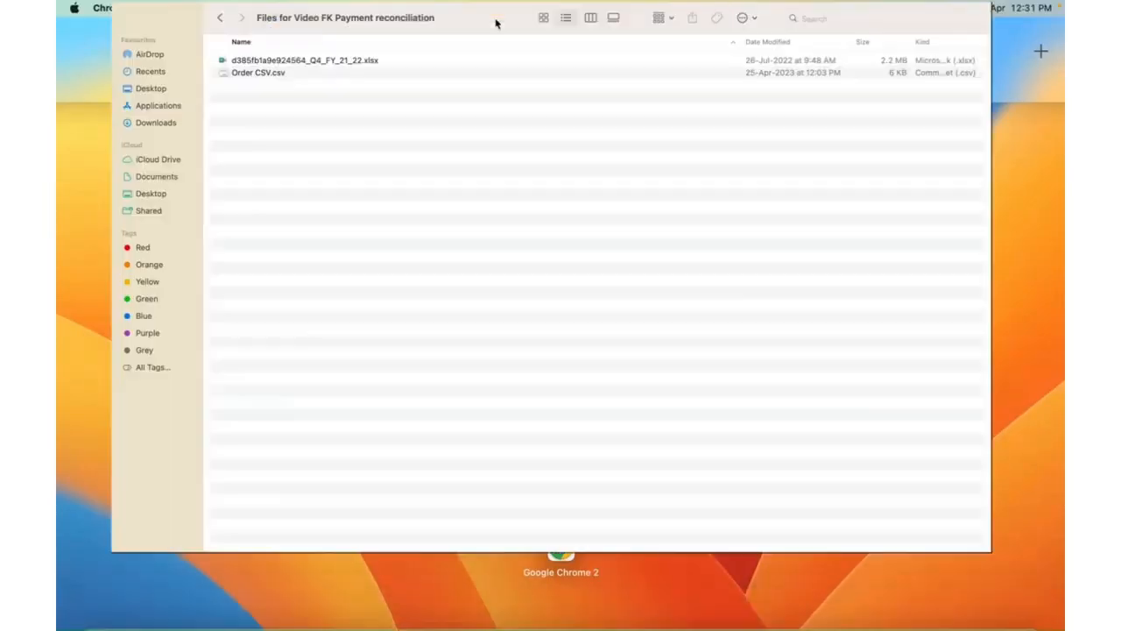
pyautogui.doubleClick(230, 85)
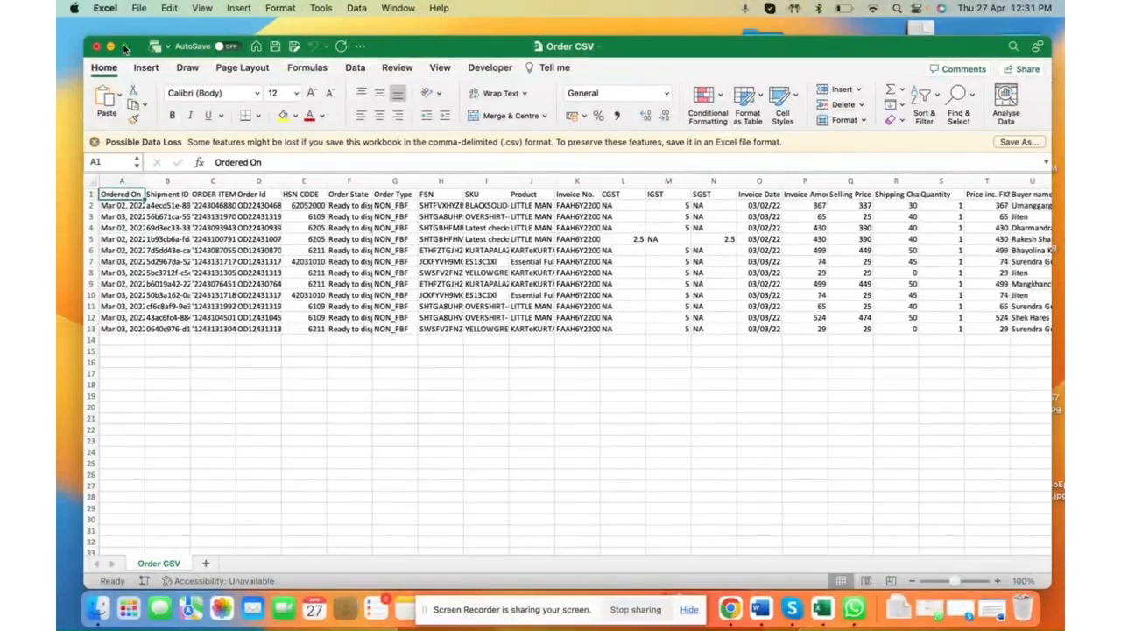
pyautogui.click(124, 46)
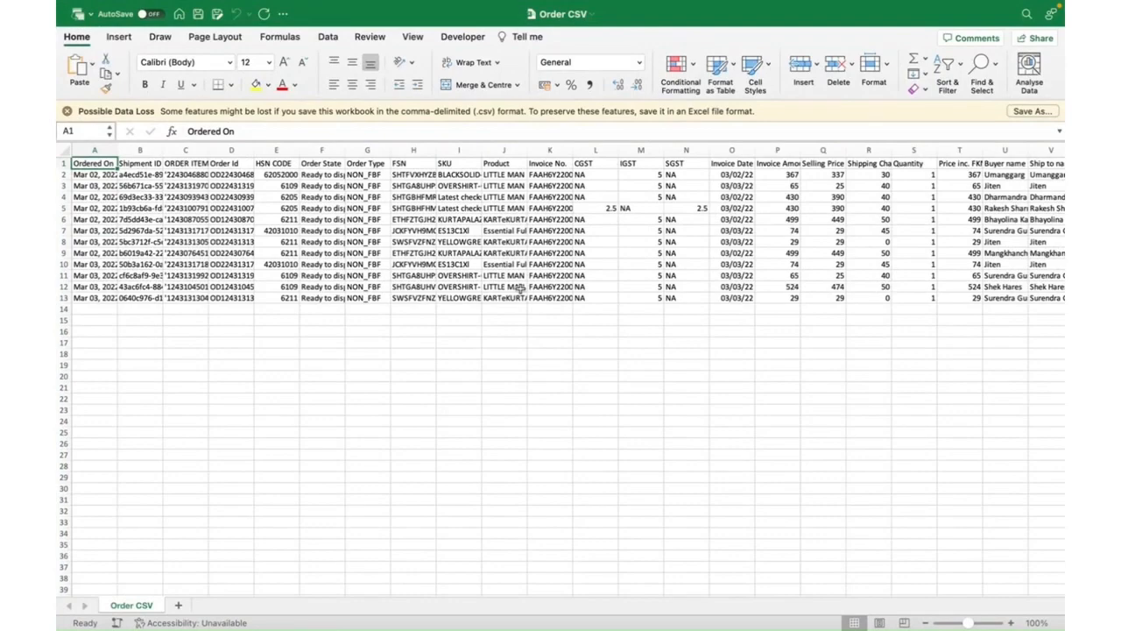
# Switch to the Flipkart Payment Reconciliation Template workbook and examine the required order columns from Ordered on to SKU.
pyautogui.hotkey('ctrl', 'Up')
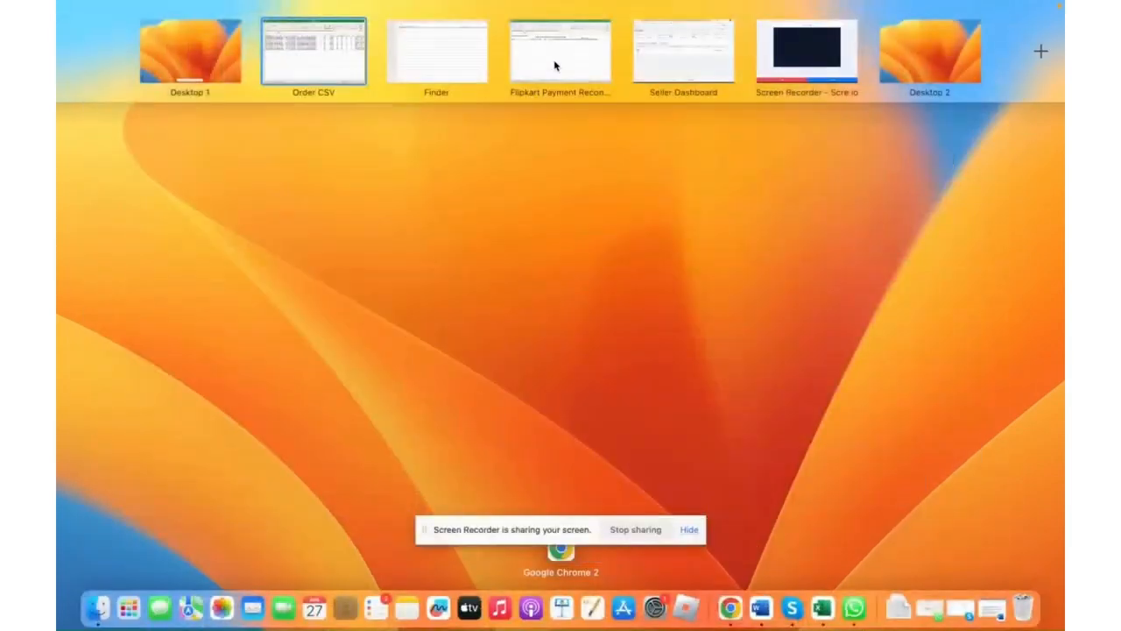
pyautogui.click(553, 68)
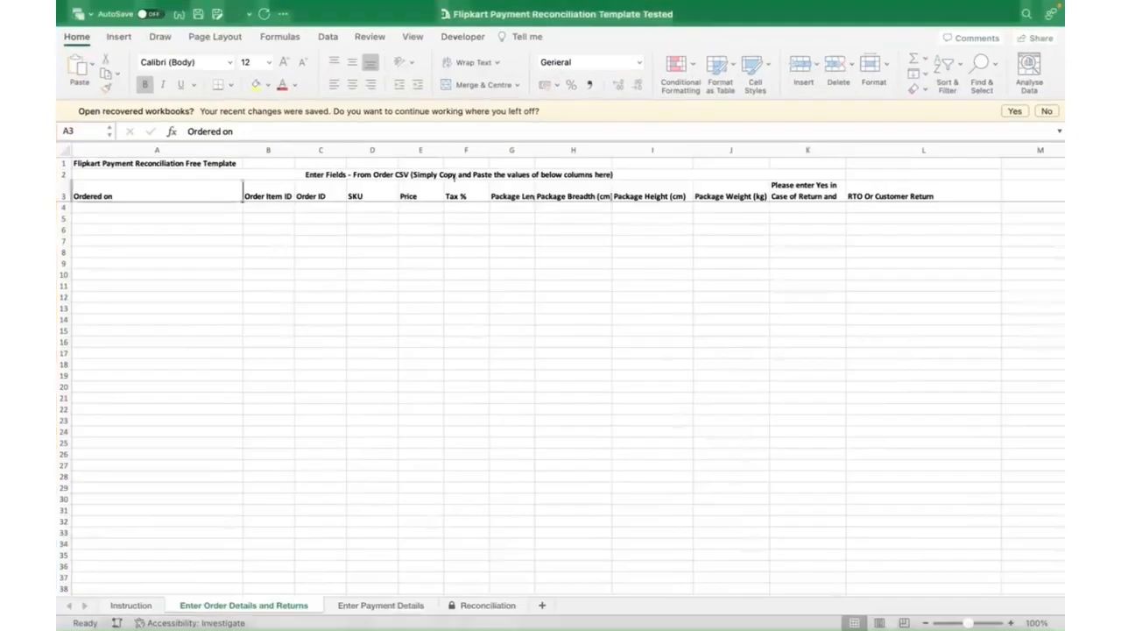
pyautogui.click(161, 211)
pyautogui.press('Right')
pyautogui.press('Right')
pyautogui.press('Right')
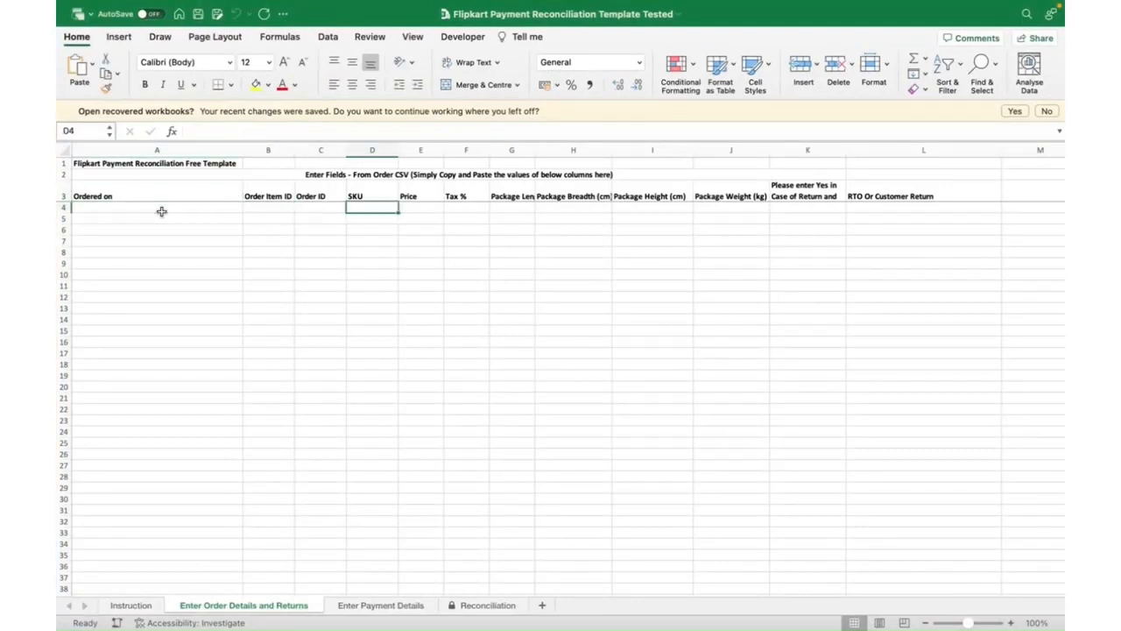
pyautogui.click(162, 211)
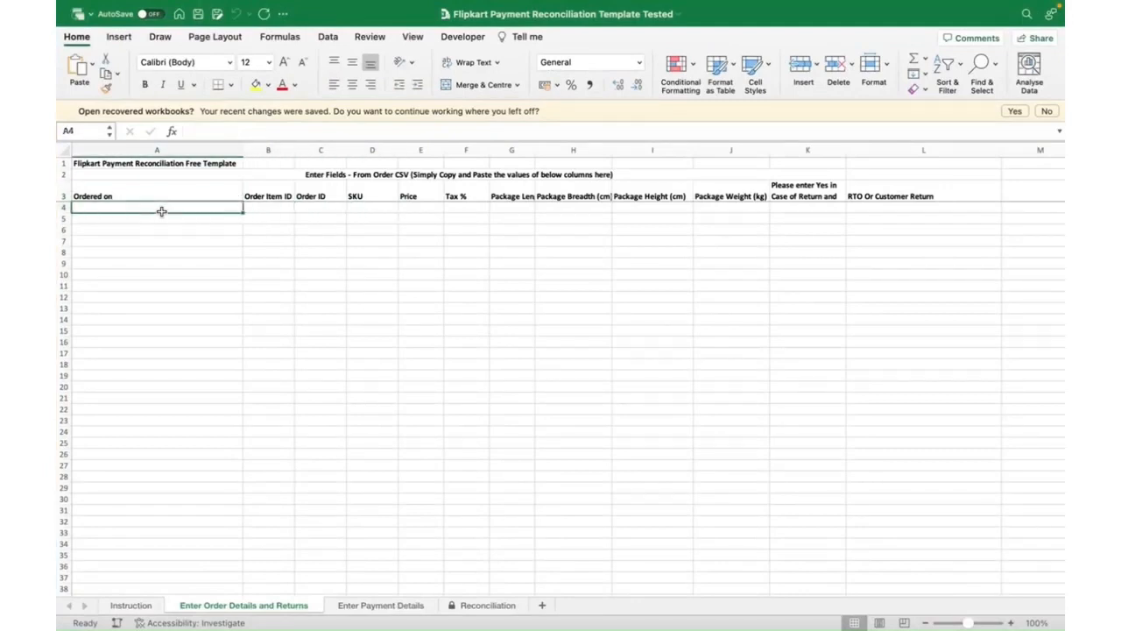
pyautogui.press('Up')
pyautogui.press('Down')
pyautogui.press('Up')
pyautogui.press('Down')
pyautogui.press('Right')
pyautogui.press('Up')
pyautogui.press('Right')
pyautogui.press('Right')
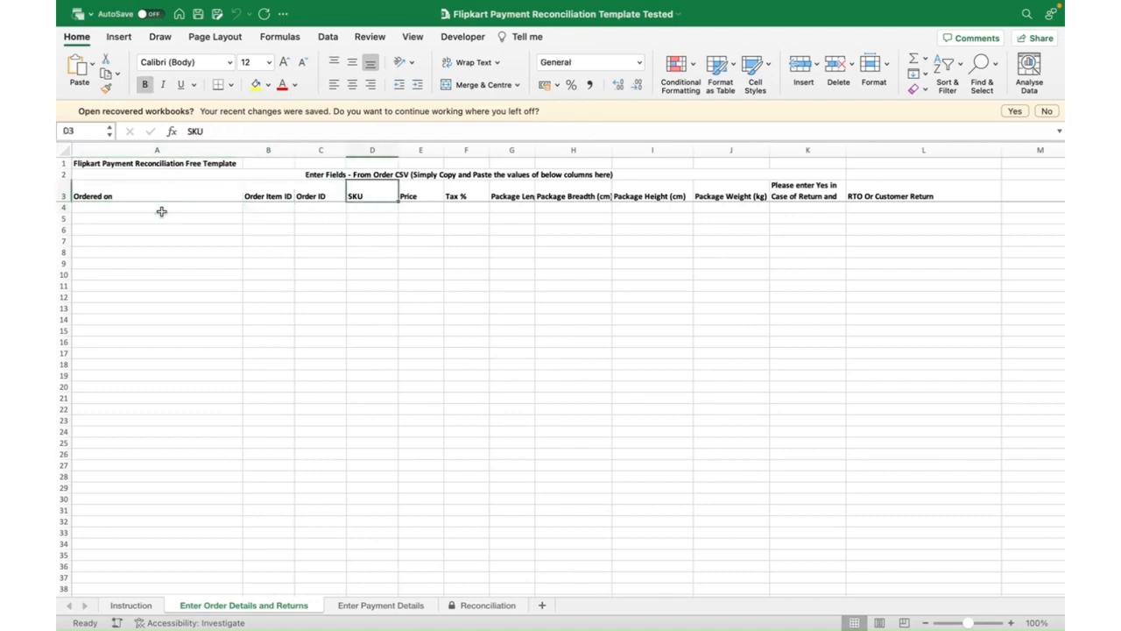
pyautogui.press('Down')
pyautogui.press('Left')
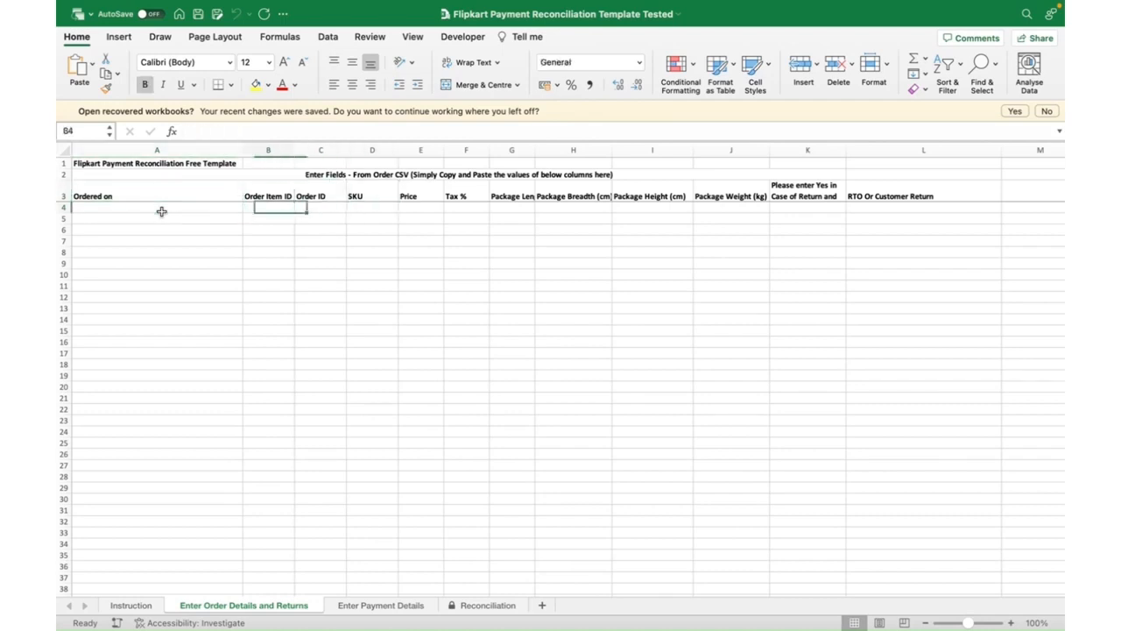
pyautogui.press('Left')
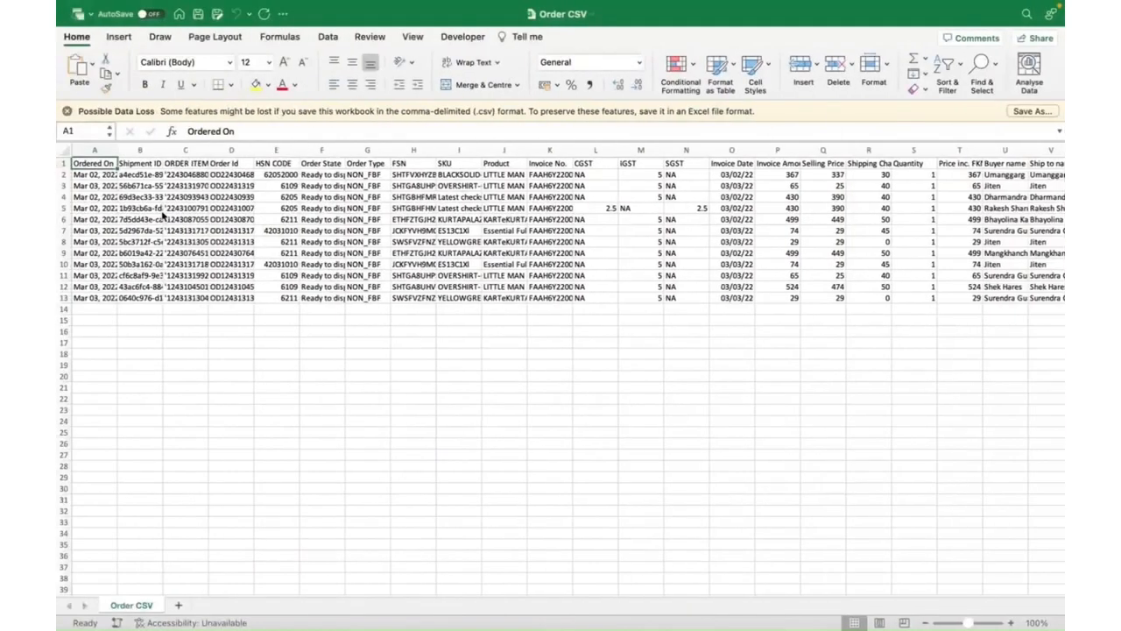
# Copy all order item ID and order ID values from the Order CSV workbook into the template, starting at cell B4.
pyautogui.press('Down')
pyautogui.press('Right')
pyautogui.press('Right')
pyautogui.press('Right')
pyautogui.press('Left')
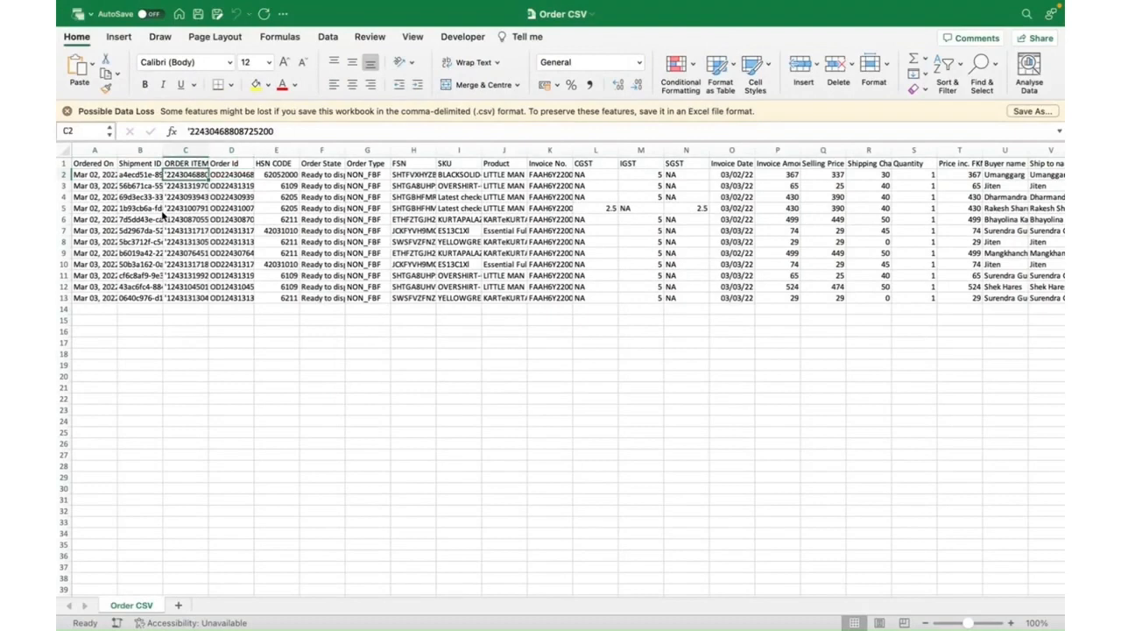
pyautogui.press('super+shift+Down')
pyautogui.hotkey('shift', 'Right')
pyautogui.press('super+c')
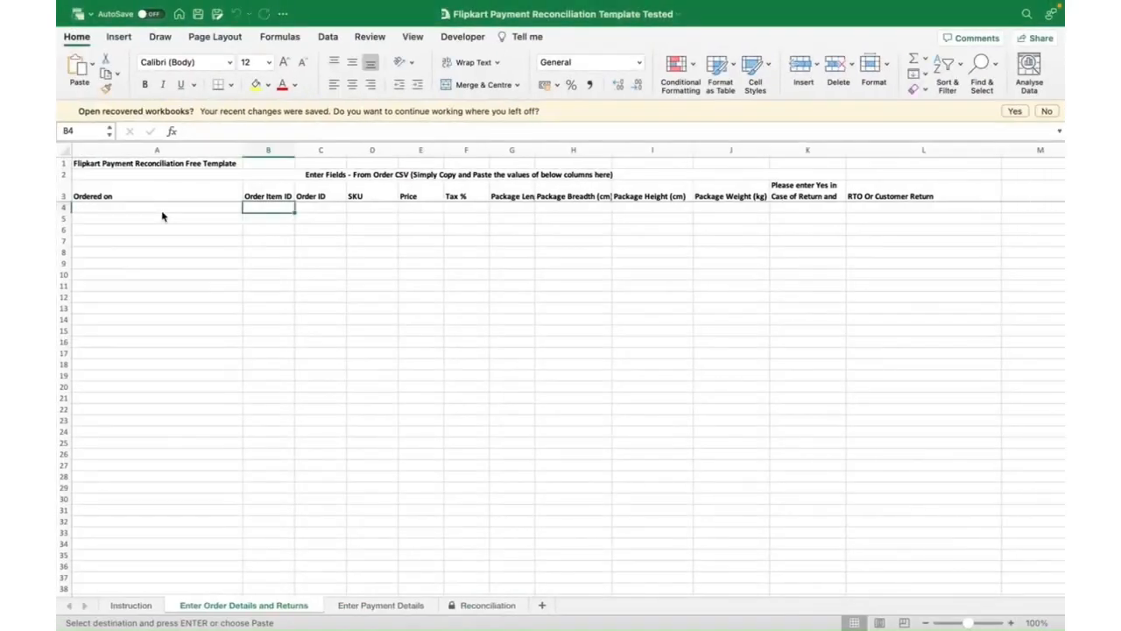
pyautogui.press('super+v')
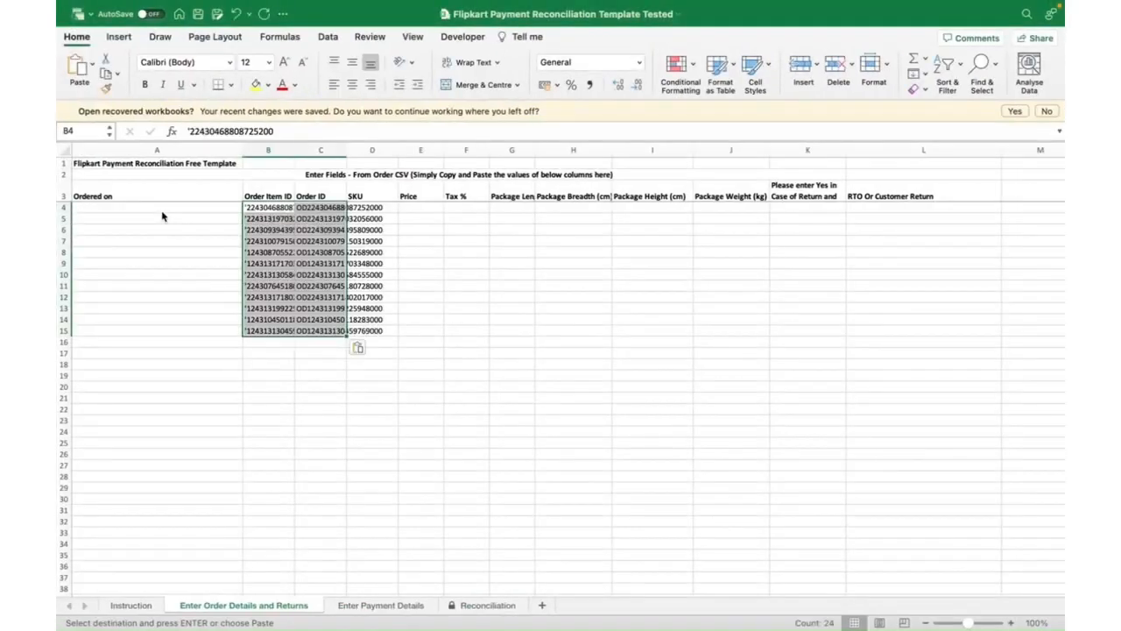
# Examine the remaining columns of the order sheet, from SKU across to the return field in row 6.
pyautogui.press('Right')
pyautogui.press('Right')
pyautogui.press('Right')
pyautogui.press('Right')
pyautogui.press('Right')
pyautogui.press('Right')
pyautogui.press('Right')
pyautogui.press('Right')
pyautogui.press('Right')
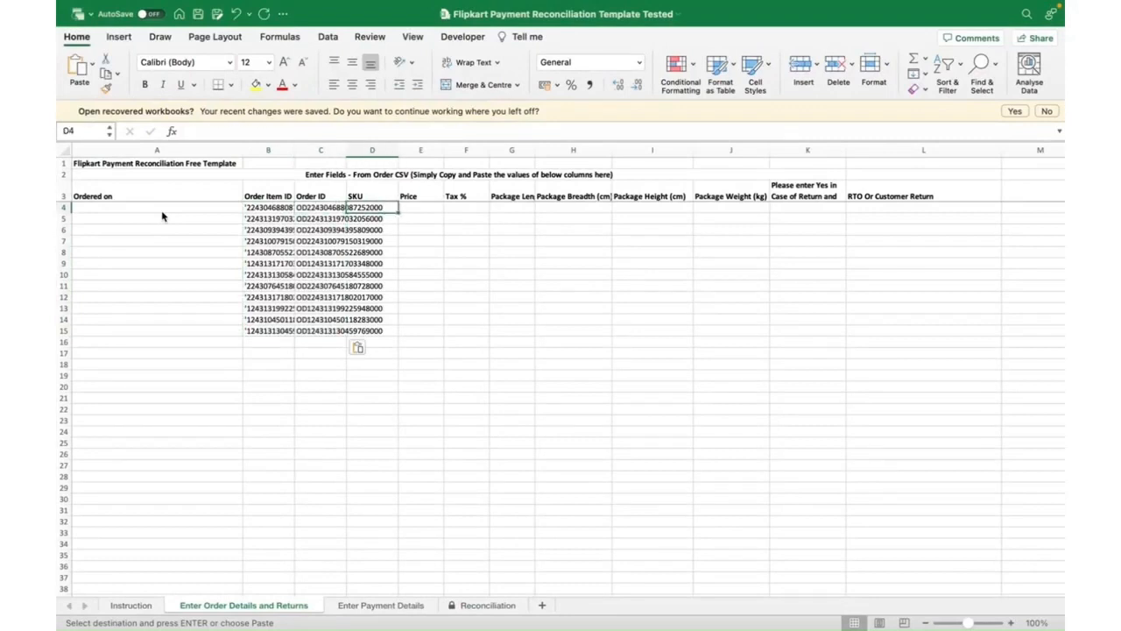
pyautogui.press('Down')
pyautogui.press('Down')
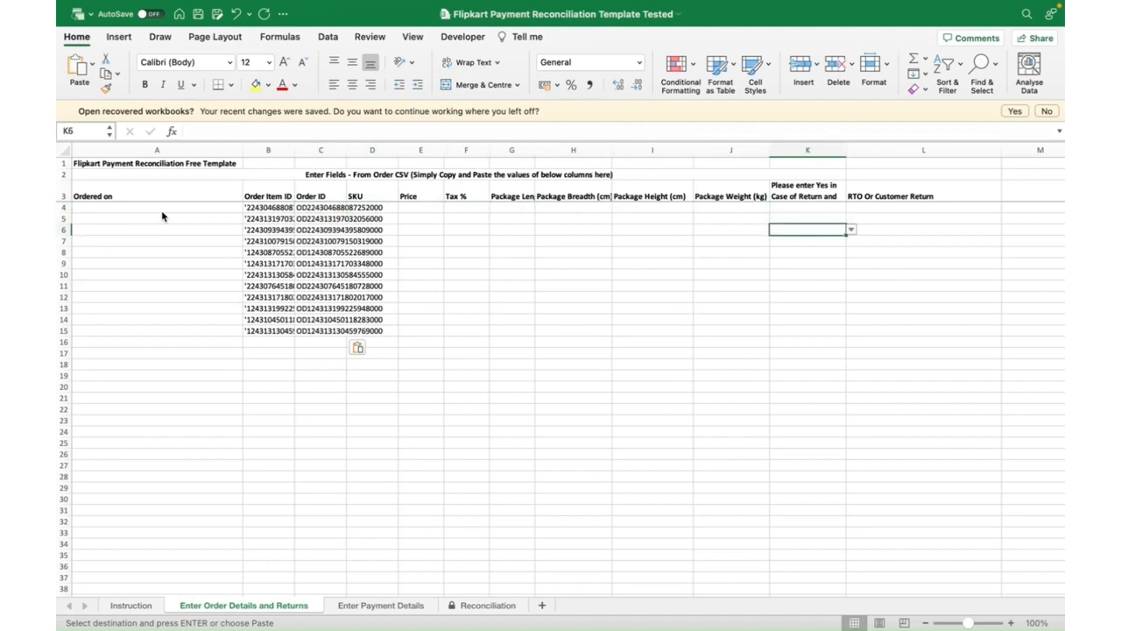
pyautogui.press('Left')
pyautogui.press('Left')
pyautogui.press('Left')
pyautogui.press('Left')
pyautogui.press('Left')
pyautogui.press('Left')
pyautogui.press('Left')
pyautogui.press('Left')
pyautogui.press('Left')
pyautogui.press('Right')
pyautogui.press('Right')
pyautogui.press('Right')
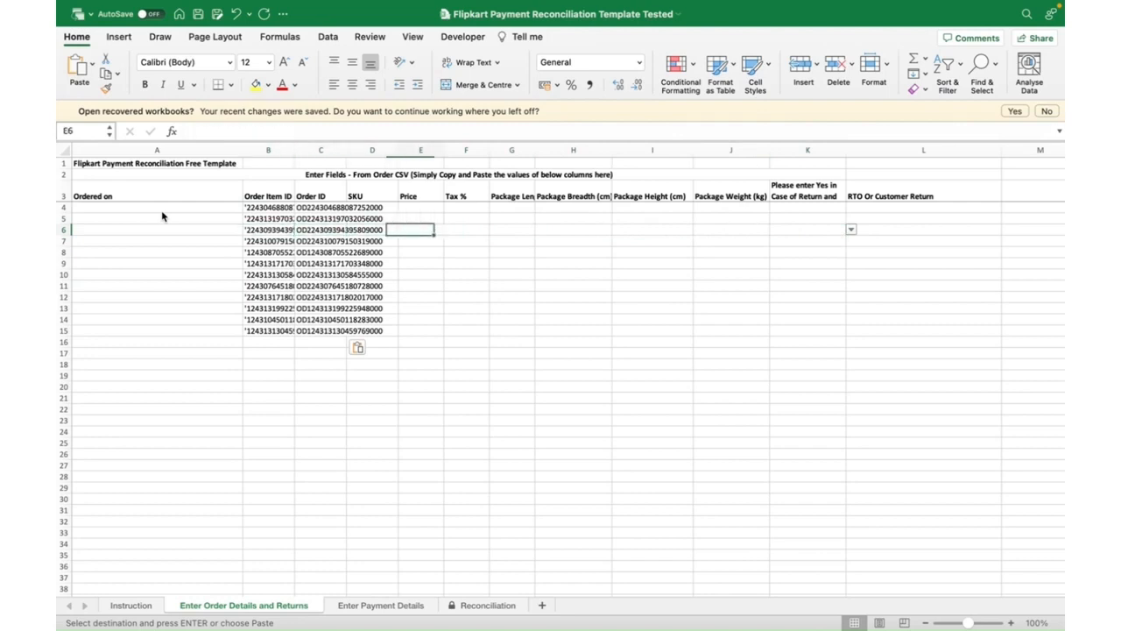
# Mark the order in row 6 as returned with Yes and set its return type to RTO.
pyautogui.press('Right')
pyautogui.press('Right')
pyautogui.press('Right')
pyautogui.press('Right')
pyautogui.press('Right')
pyautogui.press('Right')
pyautogui.press('Right')
pyautogui.press('Left')
pyautogui.hotkey('alt', 'Down')
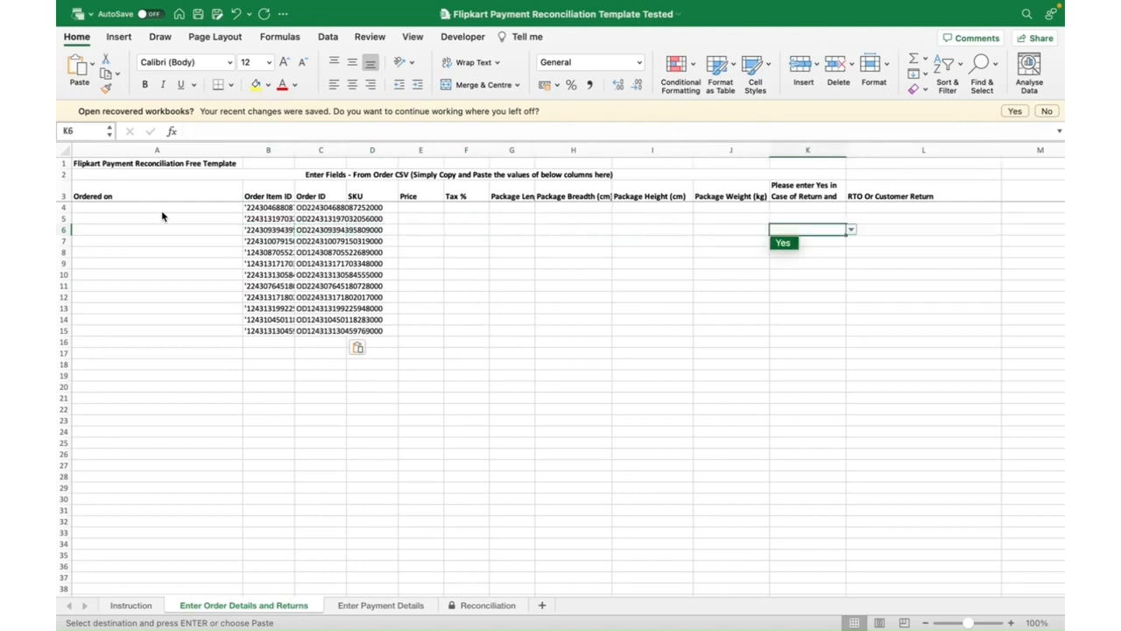
pyautogui.press('Return')
pyautogui.press('Right')
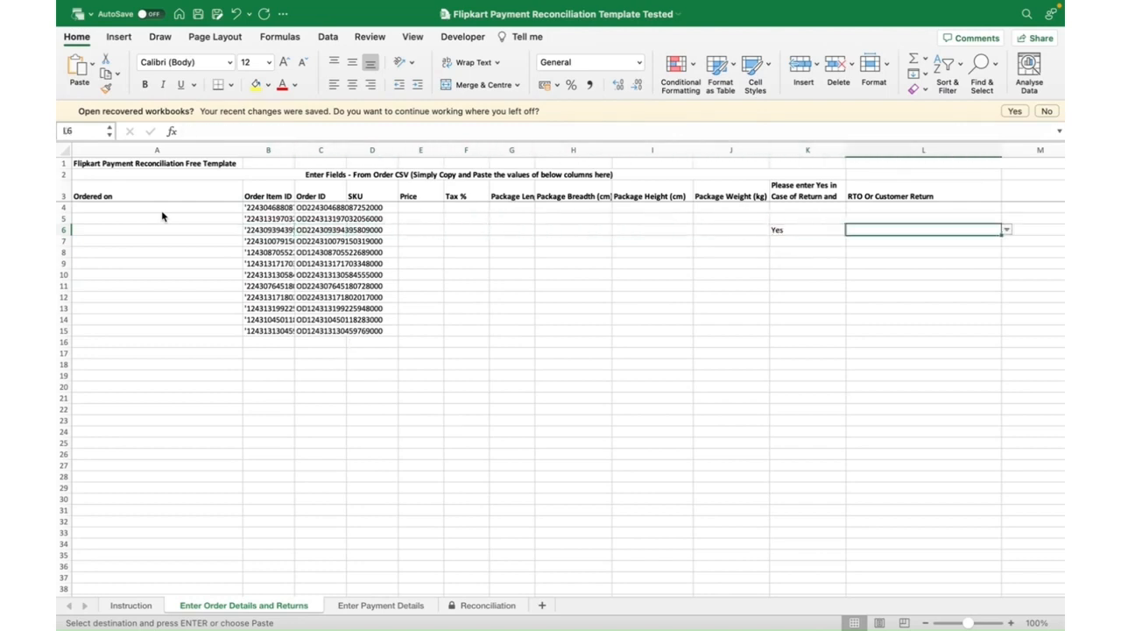
pyautogui.hotkey('alt', 'Down')
pyautogui.press('Down')
pyautogui.press('Up')
pyautogui.press('Return')
pyautogui.press('Down')
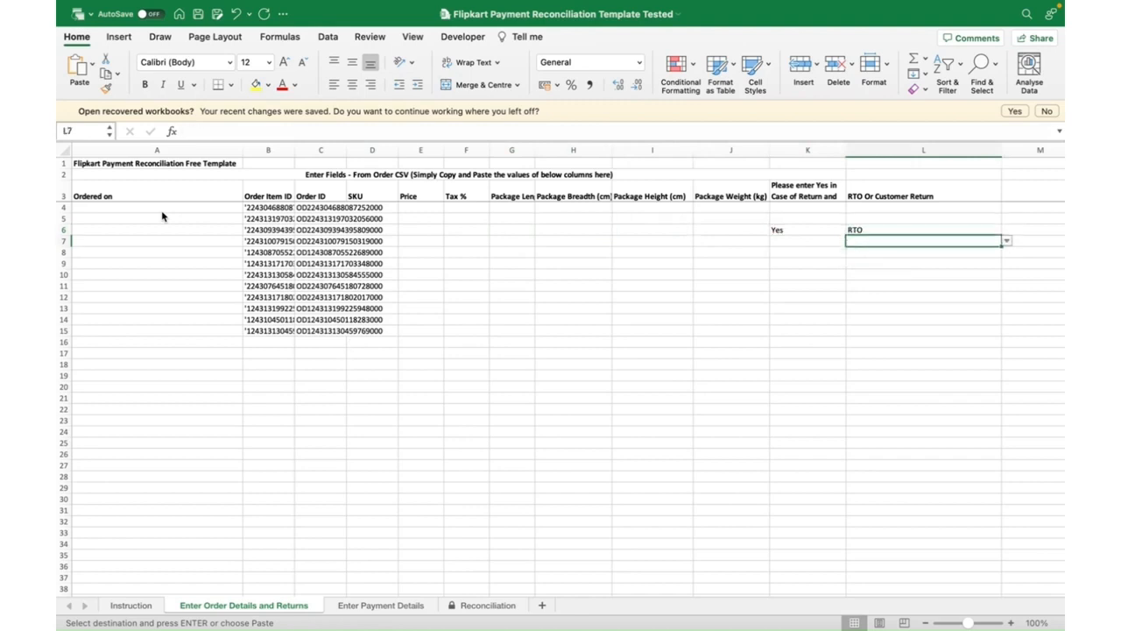
# Mark the order in row 10 as returned with Yes and set its return type to Customer.
pyautogui.press('Down')
pyautogui.press('Down')
pyautogui.press('Down')
pyautogui.press('Left')
pyautogui.write('Yes')
pyautogui.press('Return')
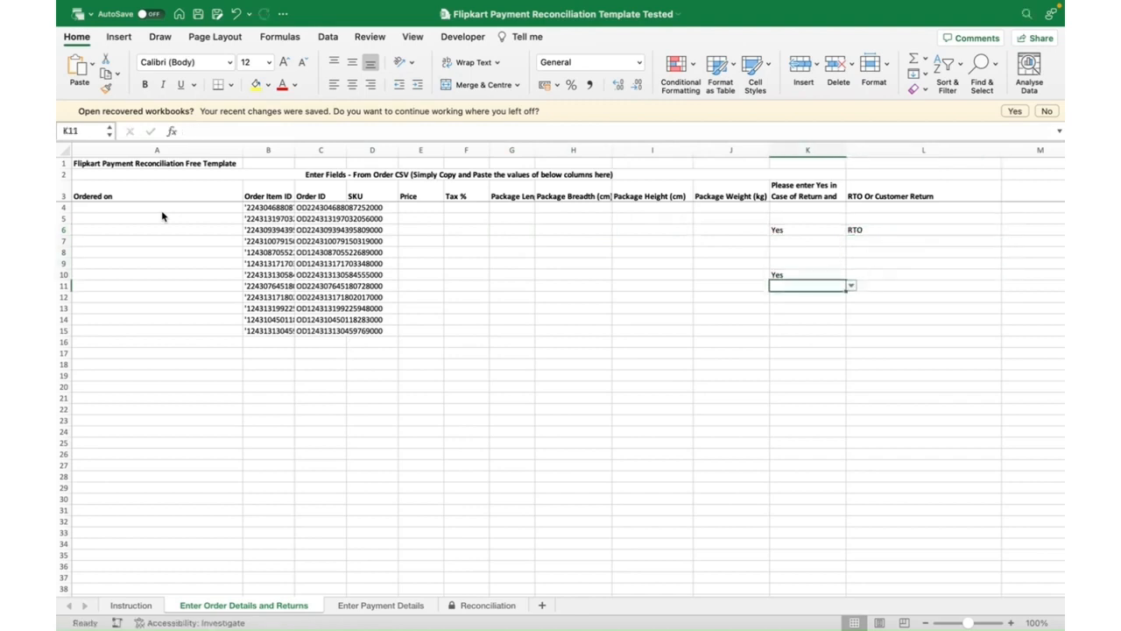
pyautogui.press('Up')
pyautogui.press('Right')
pyautogui.hotkey('alt', 'Down')
pyautogui.press('Down')
pyautogui.press('Return')
pyautogui.press('Left')
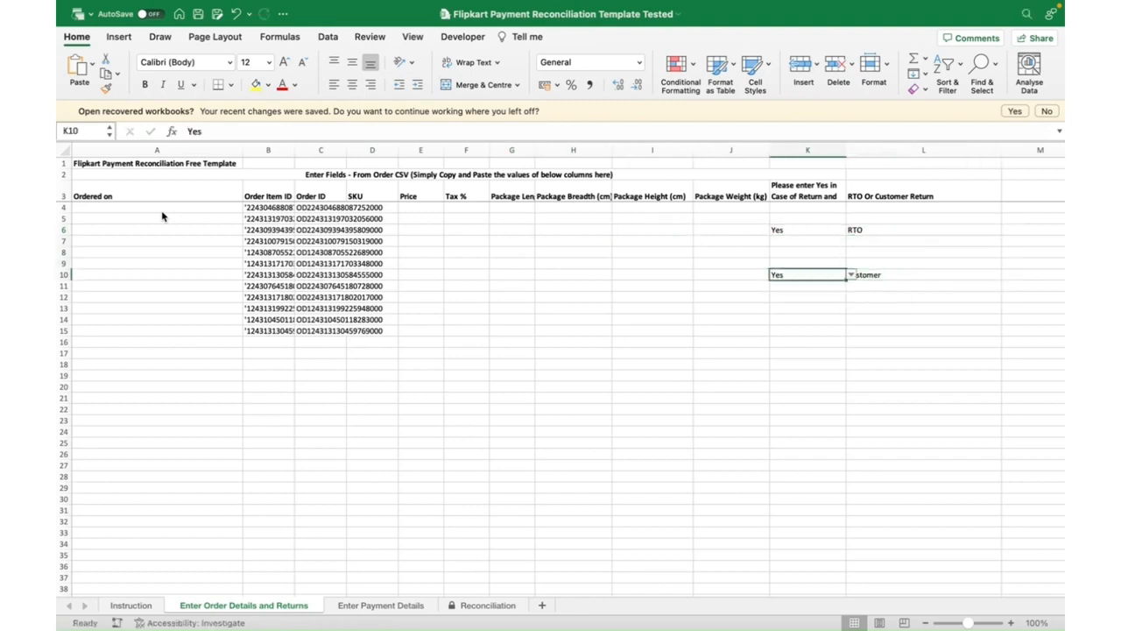
# Review the return entries in rows 6 and 10 and trace row 10 back to its order item ID.
pyautogui.press('Up')
pyautogui.press('Up')
pyautogui.press('Up')
pyautogui.press('Up')
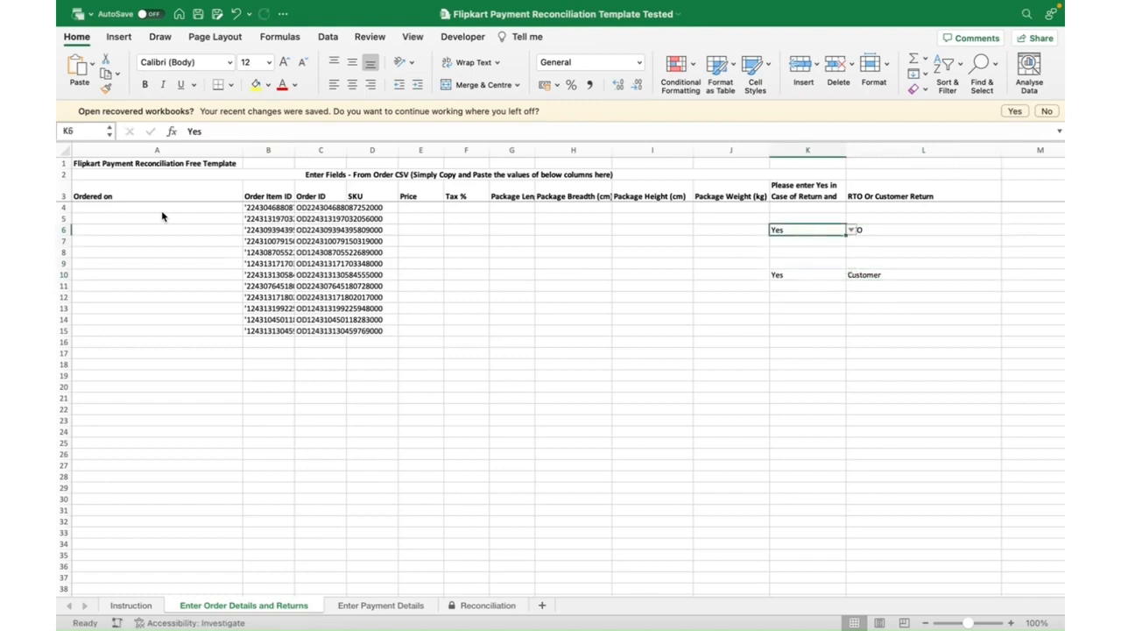
pyautogui.press('Right')
pyautogui.press('Down')
pyautogui.press('Down')
pyautogui.press('Down')
pyautogui.press('Down')
pyautogui.press('Left')
pyautogui.press('Left')
pyautogui.press('Left')
pyautogui.press('Left')
pyautogui.press('Left')
pyautogui.press('Left')
pyautogui.press('Left')
pyautogui.press('Left')
pyautogui.press('Left')
pyautogui.press('Left')
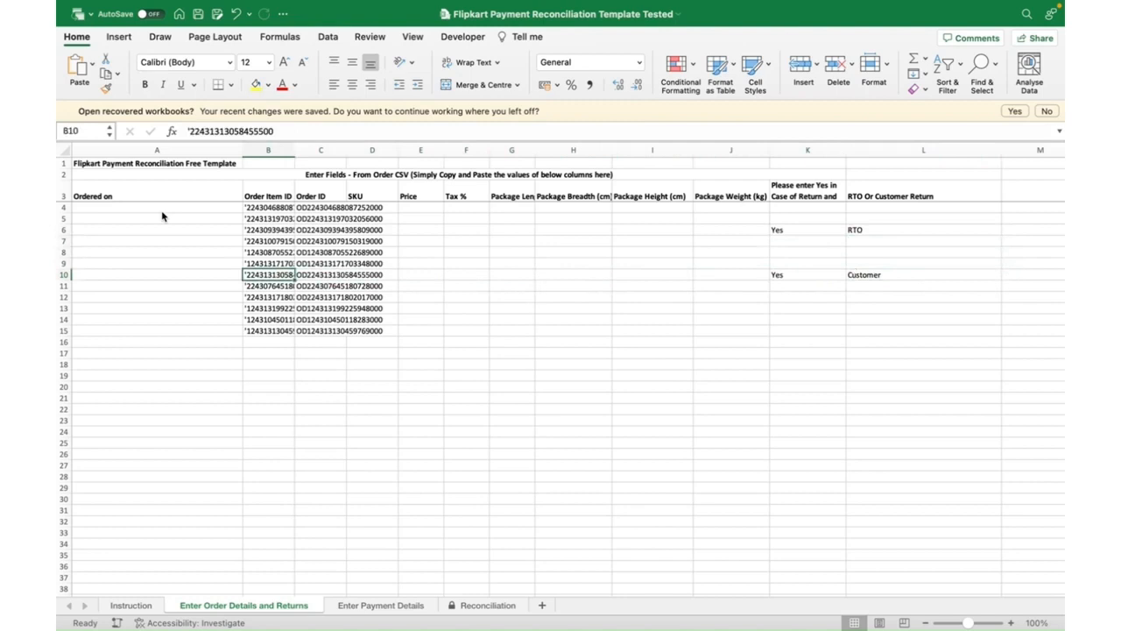
# Examine the Order ID, Order item ID and Bank Settlement Value columns of the Enter Payment Details sheet.
pyautogui.click(359, 611)
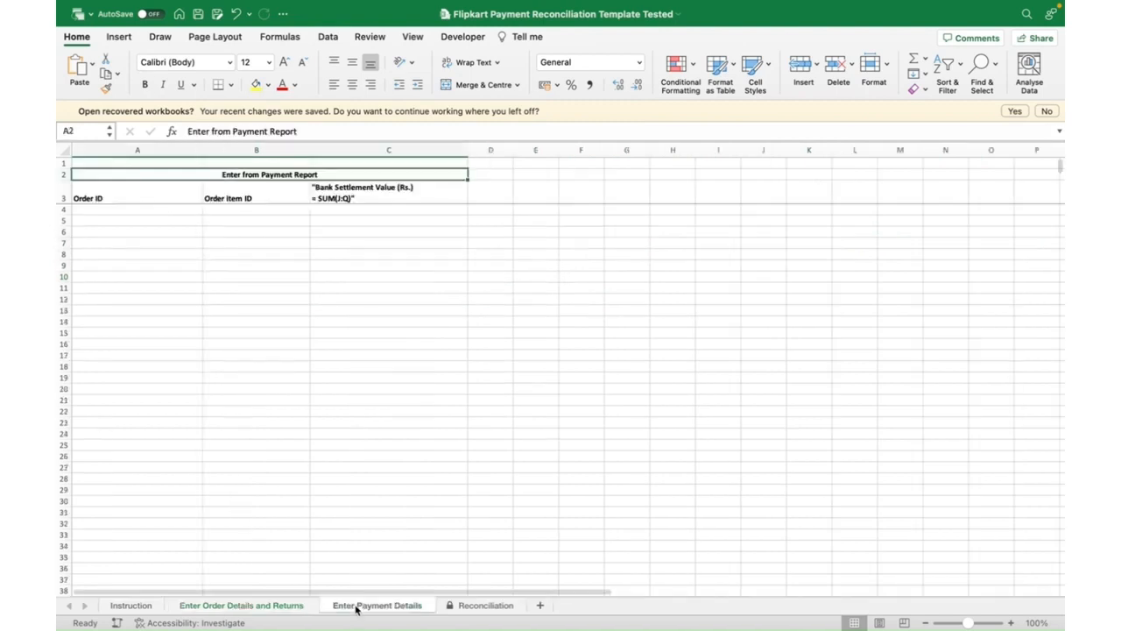
pyautogui.press('Down')
pyautogui.press('Down')
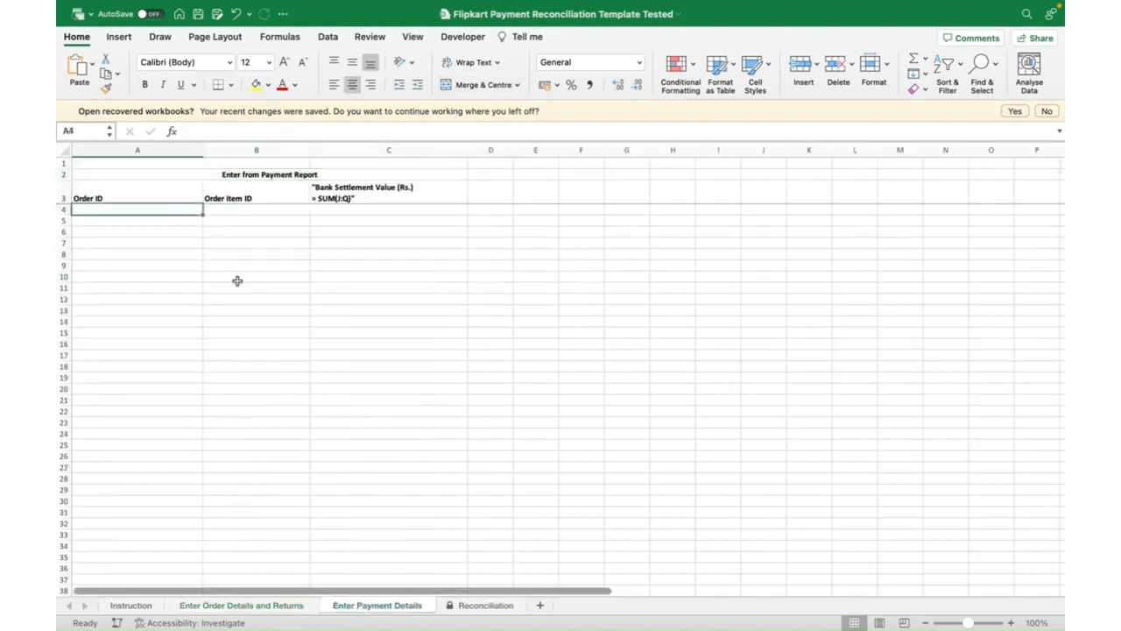
pyautogui.press('Right')
pyautogui.press('Right')
pyautogui.press('Left')
pyautogui.press('Left')
pyautogui.press('Right')
pyautogui.press('Right')
pyautogui.press('Left')
pyautogui.press('Left')
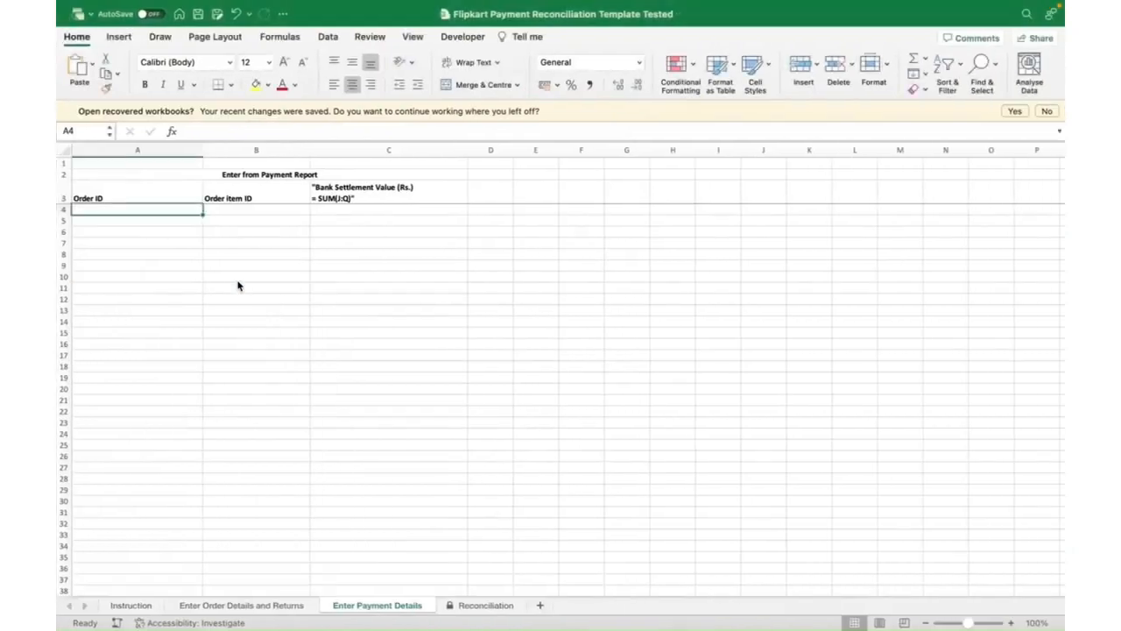
# Switch to the Flipkart seller dashboard in the browser and open its Reports Centre.
pyautogui.hotkey('ctrl', 'Up')
pyautogui.click(693, 33)
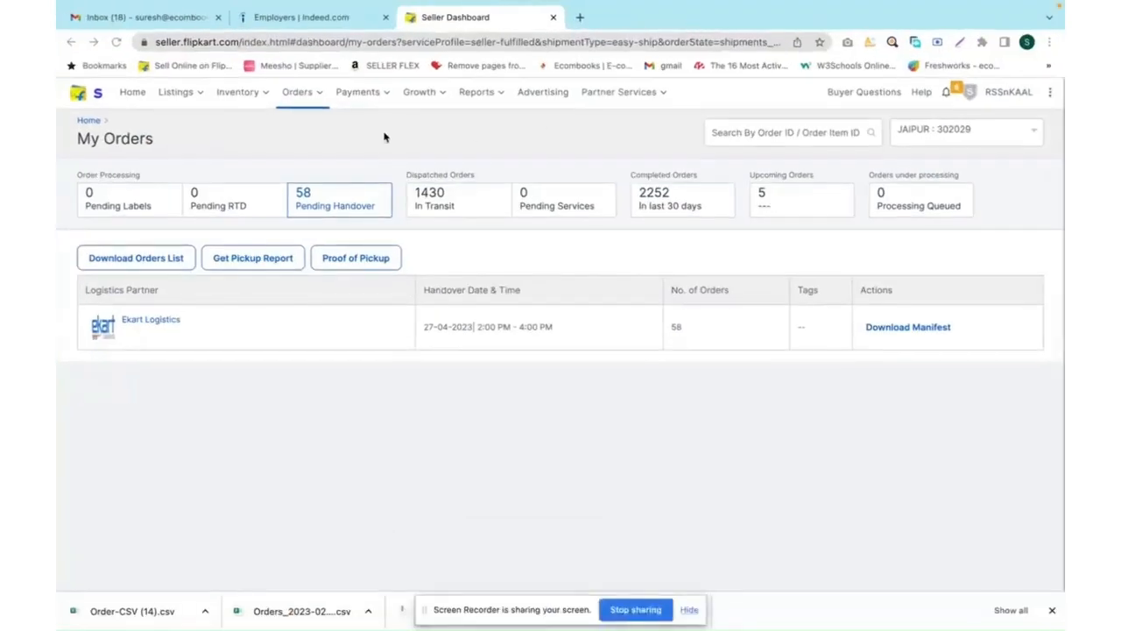
pyautogui.click(471, 96)
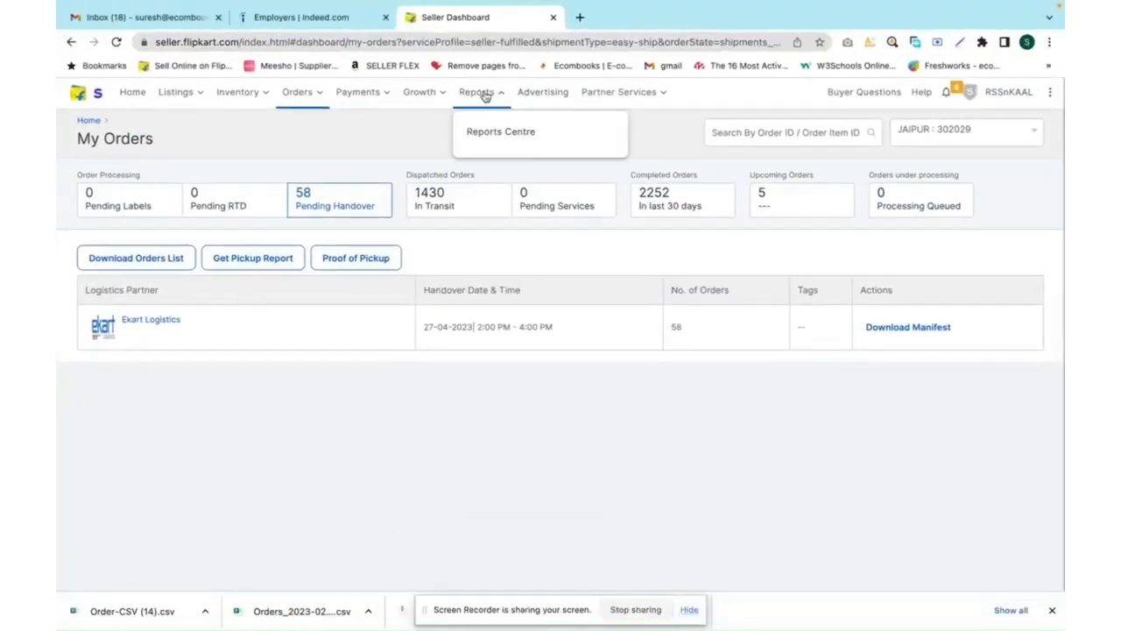
pyautogui.click(481, 135)
# View the new report request form for the Settled Transactions payment report, then close it without submitting.
pyautogui.click(948, 132)
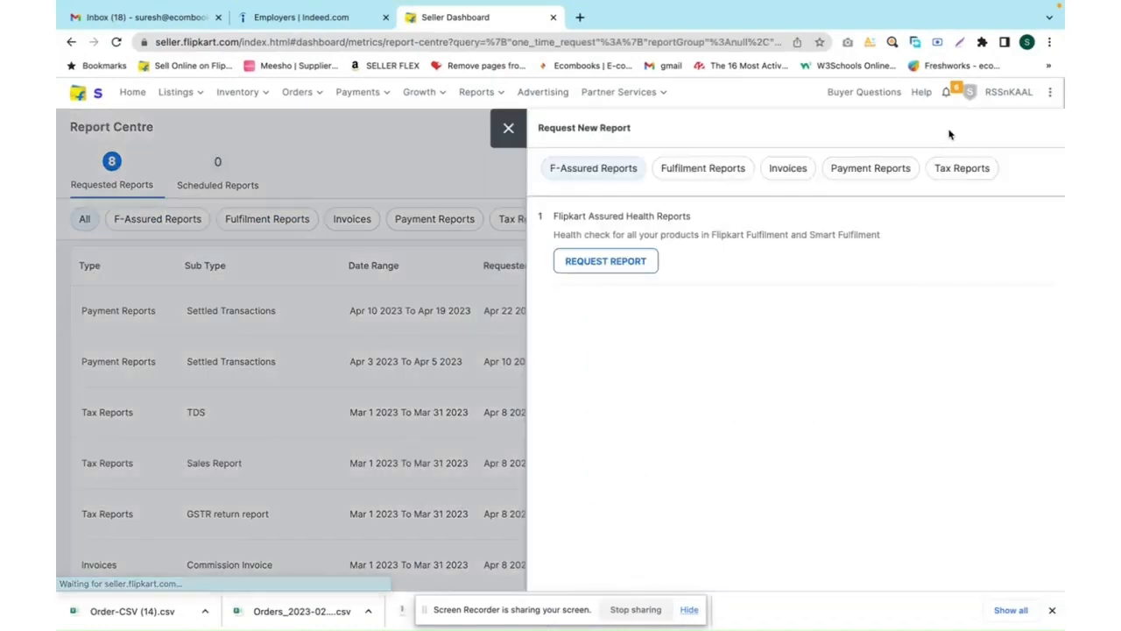
pyautogui.click(871, 175)
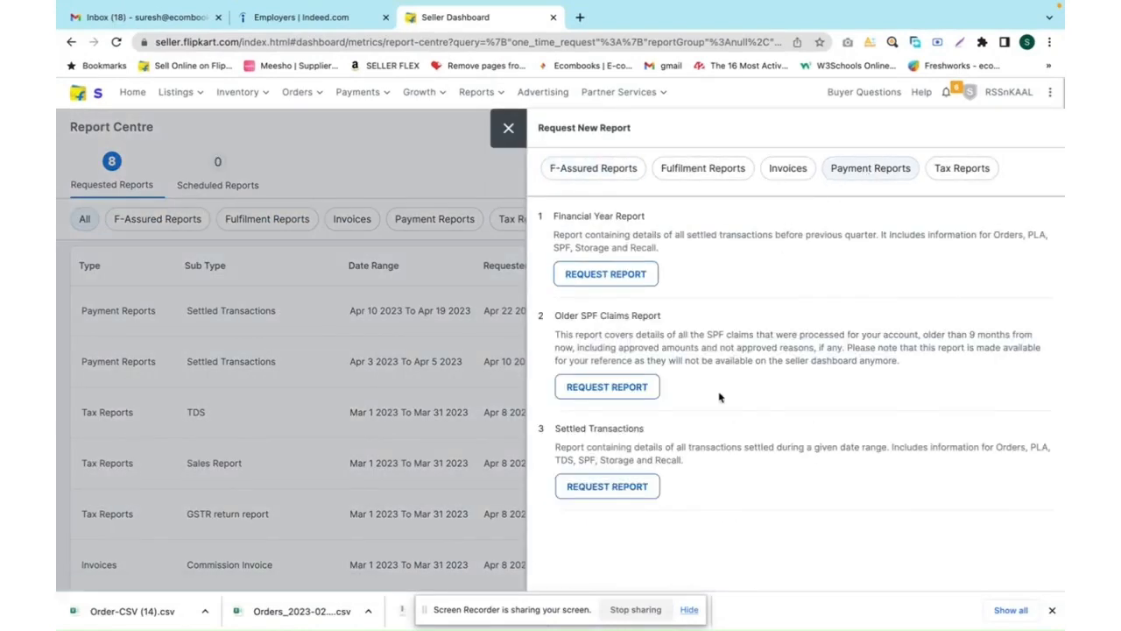
pyautogui.click(597, 492)
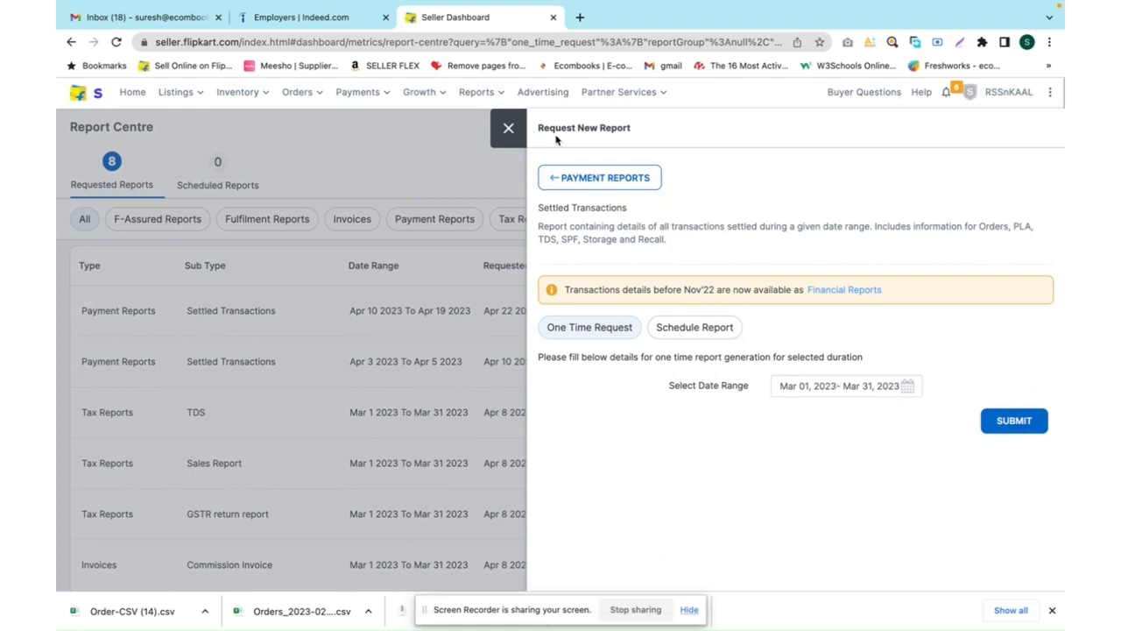
pyautogui.click(507, 129)
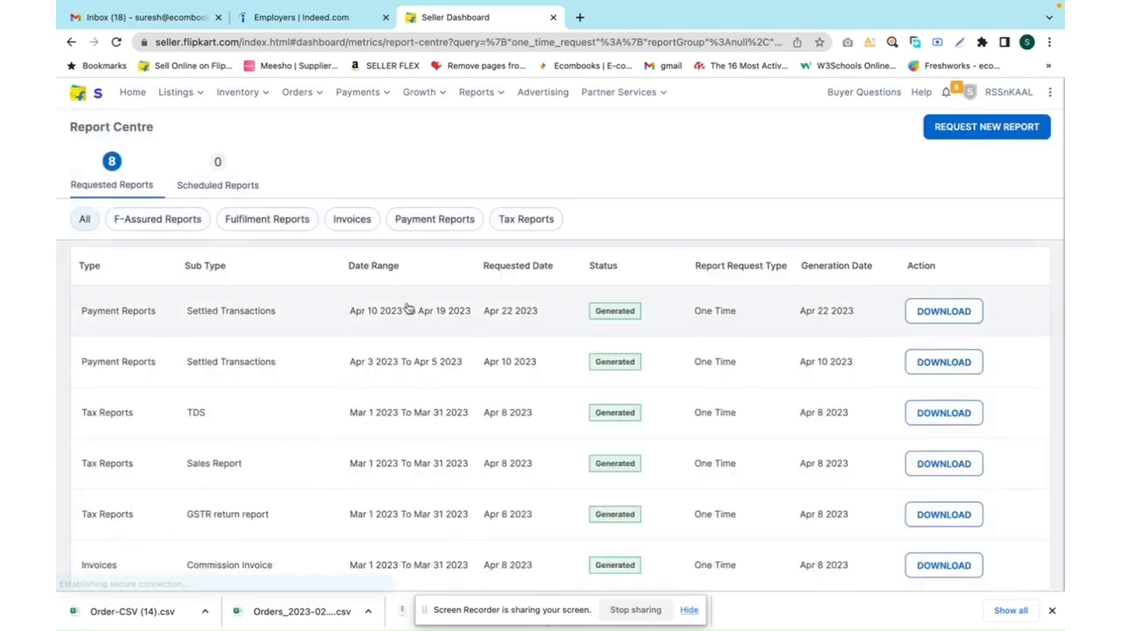
# Download the Settled Transactions payment report for Apr 10 2023 to Apr 19 2023 into Downloads.
pyautogui.click(939, 313)
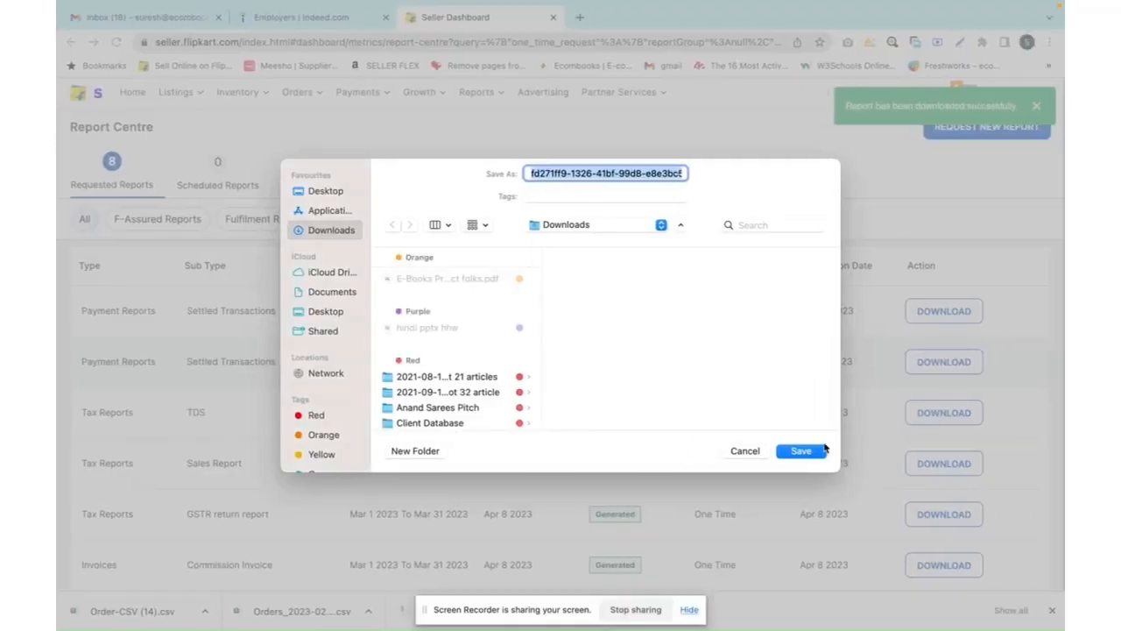
pyautogui.click(857, 451)
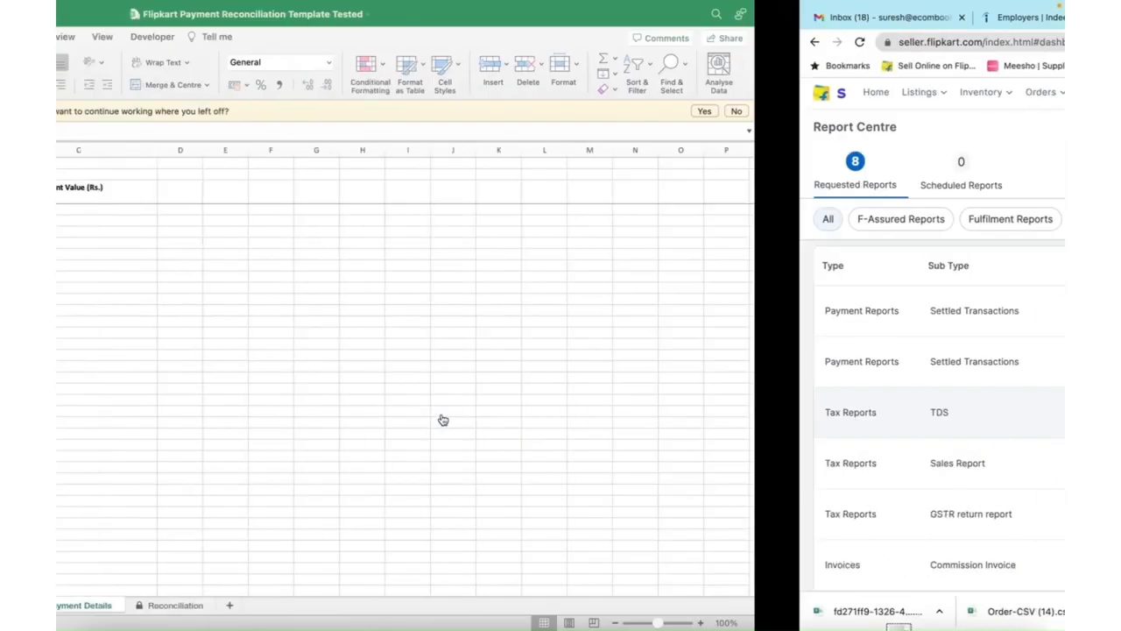
pyautogui.hotkey('ctrl', 'Right')
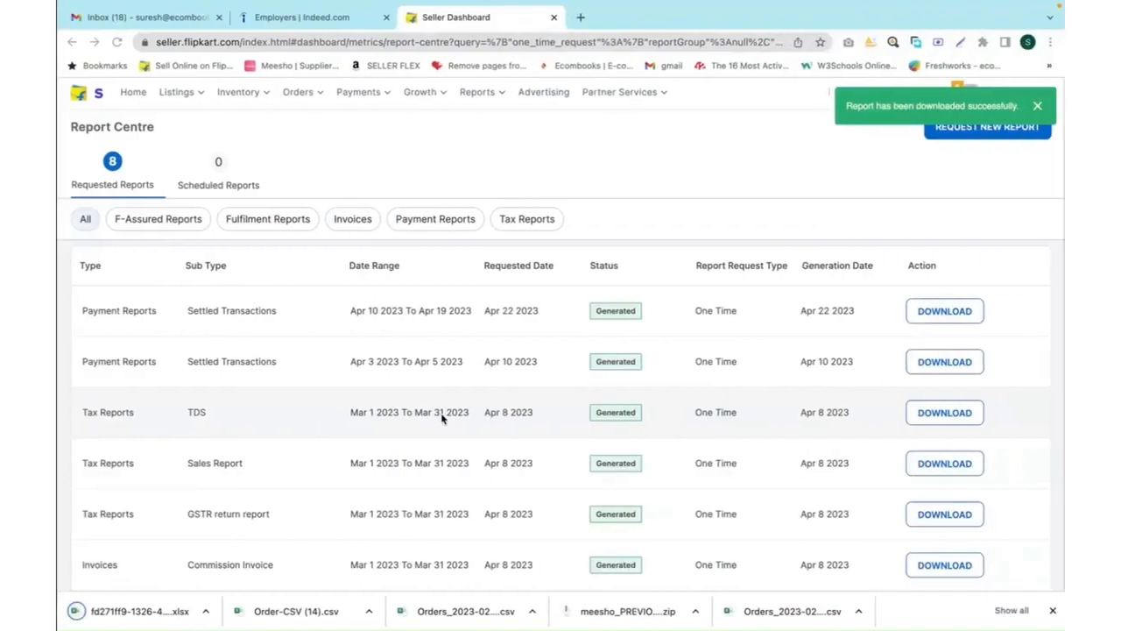
# Switch to Finder, open the payment report d385fb1a9e924564_Q4_FY_21_22.xlsx in Excel and show its Orders sheet.
pyautogui.hotkey('ctrl', 'Up')
pyautogui.click(417, 57)
pyautogui.doubleClick(235, 68)
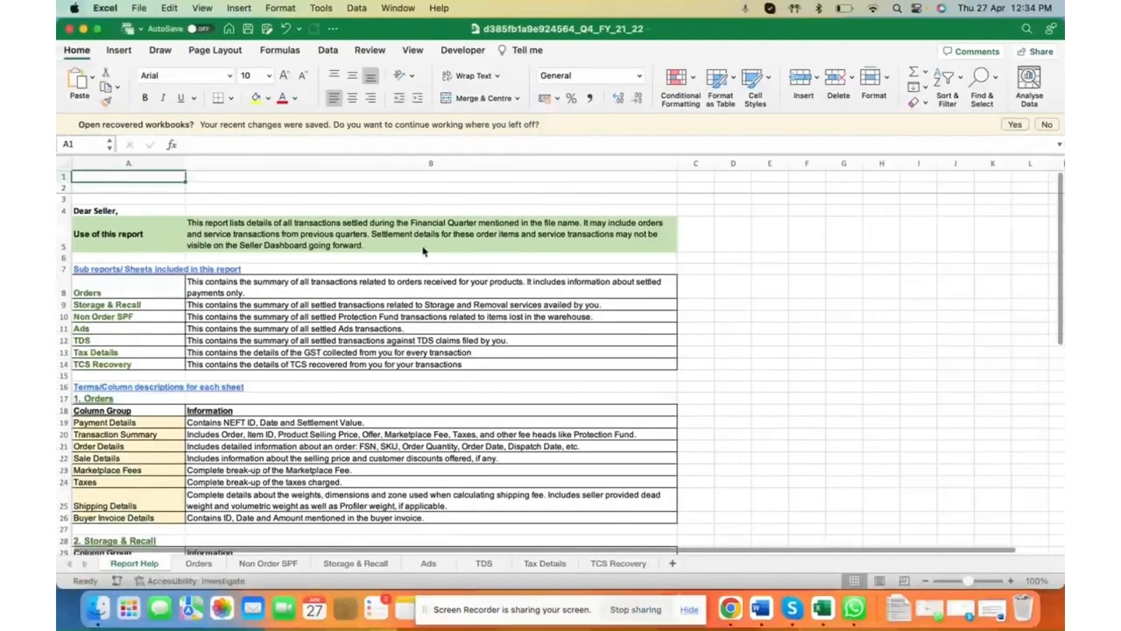
pyautogui.click(196, 563)
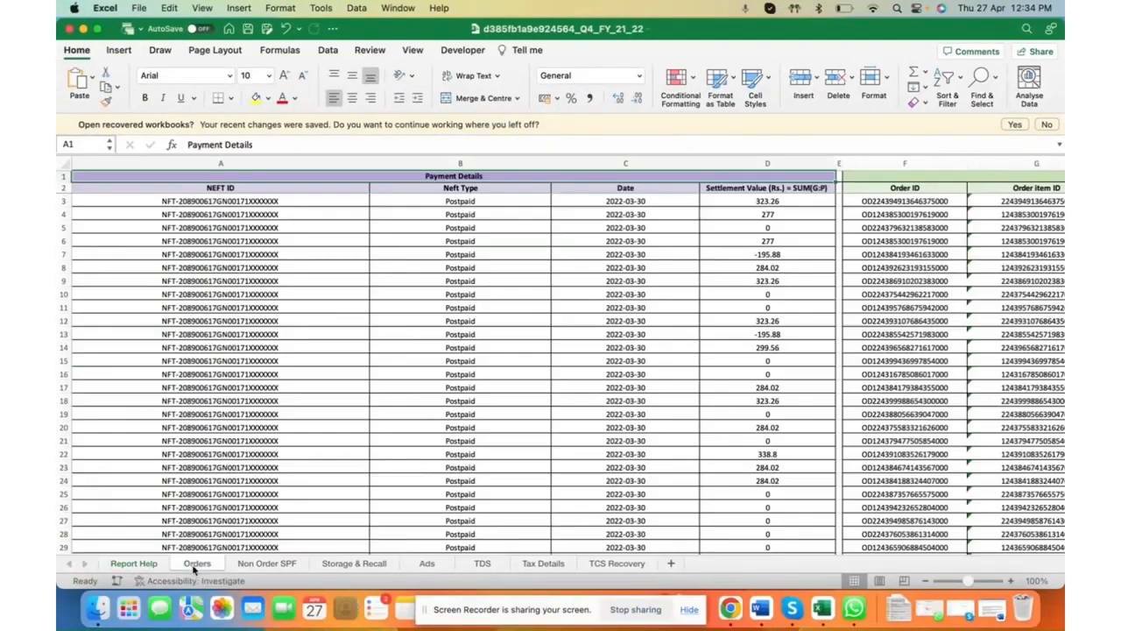
# Examine the Settlement Value, Order ID and Order item ID columns in the payment report's Orders sheet.
pyautogui.click(488, 241)
pyautogui.press('Right')
pyautogui.press('Right')
pyautogui.press('Right')
pyautogui.press('Right')
pyautogui.press('Right')
pyautogui.press('Right')
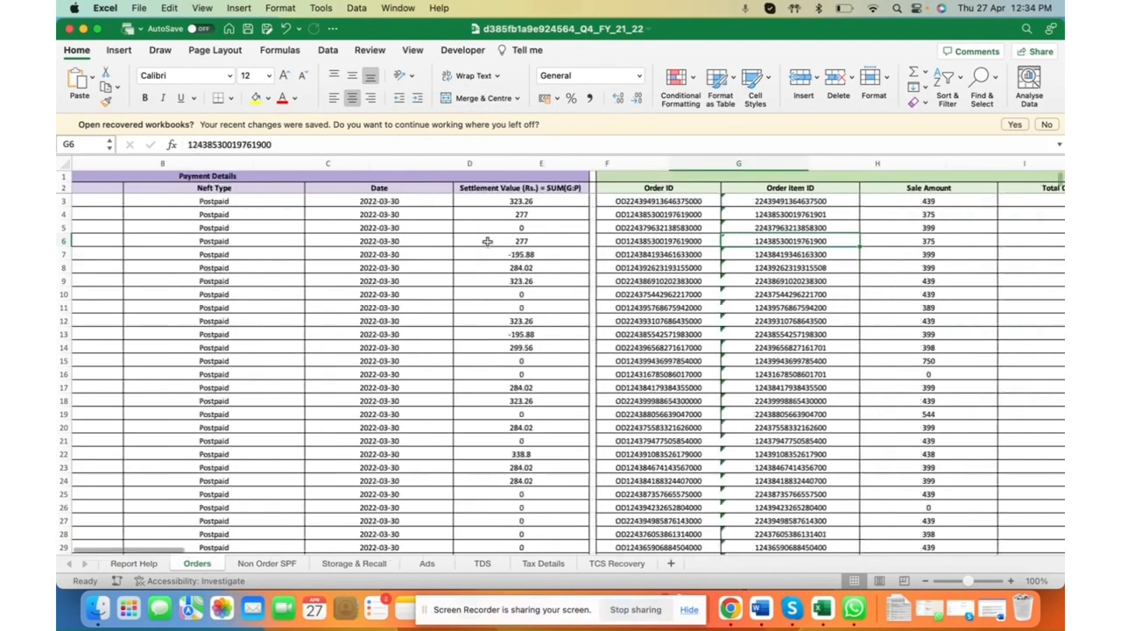
pyautogui.press('Left')
pyautogui.press('Left')
pyautogui.press('Left')
pyautogui.press('Left')
pyautogui.press('Up')
pyautogui.press('Up')
pyautogui.press('Up')
pyautogui.press('Left')
pyautogui.press('Left')
pyautogui.press('Left')
pyautogui.press('Right')
pyautogui.press('Right')
pyautogui.press('Right')
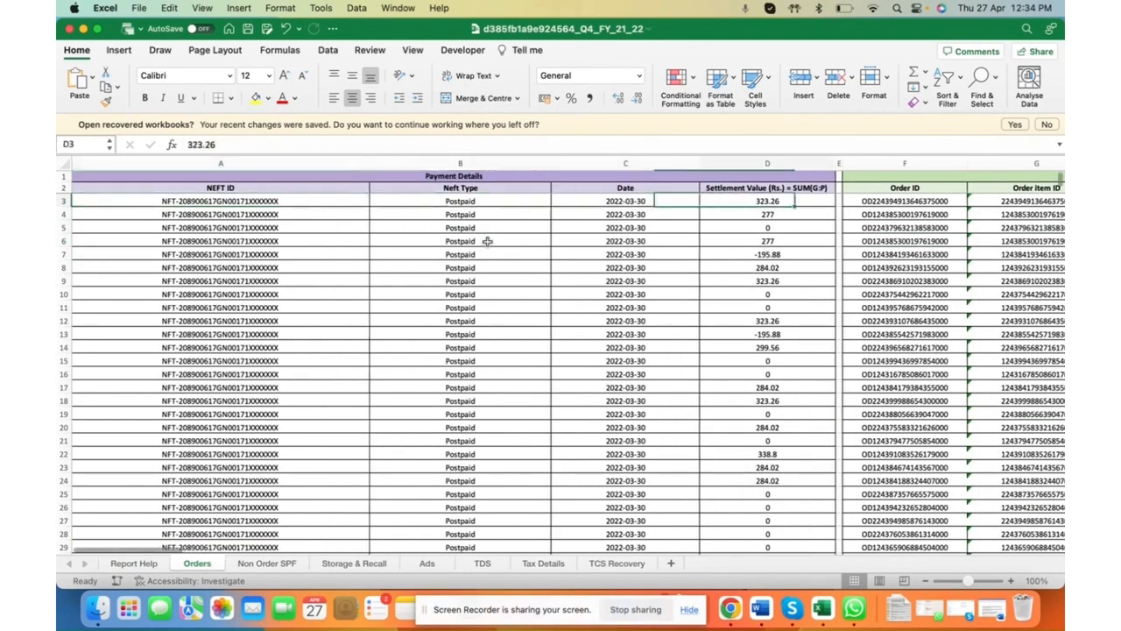
pyautogui.press('Right')
pyautogui.press('Right')
pyautogui.press('Left')
pyautogui.press('Left')
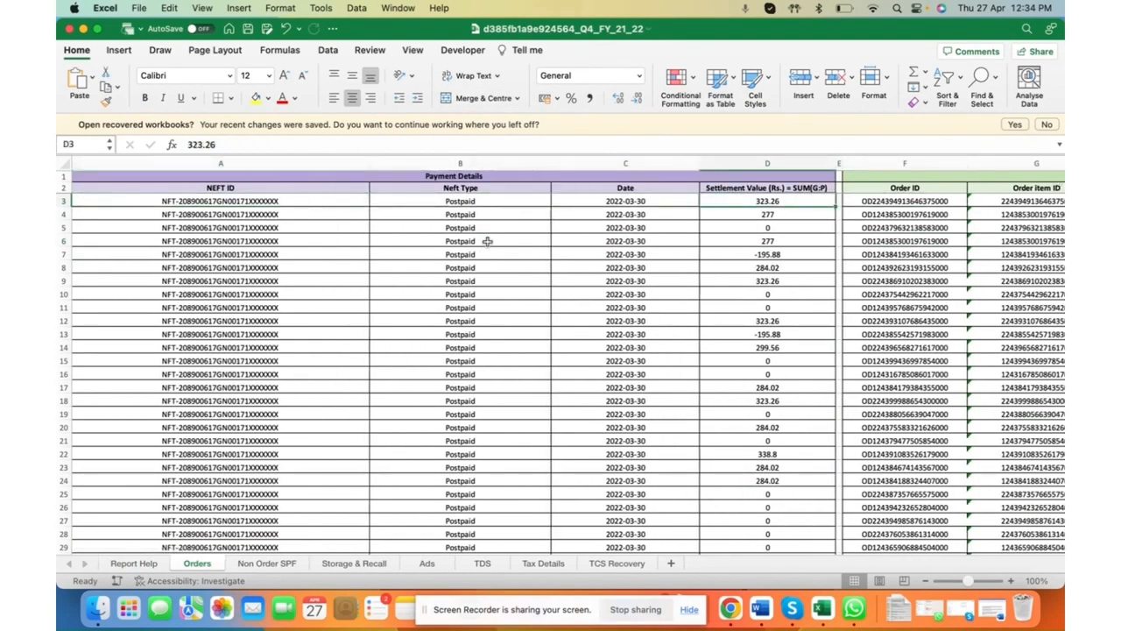
pyautogui.press('Right')
pyautogui.press('Right')
pyautogui.hscroll(2, 488, 241)
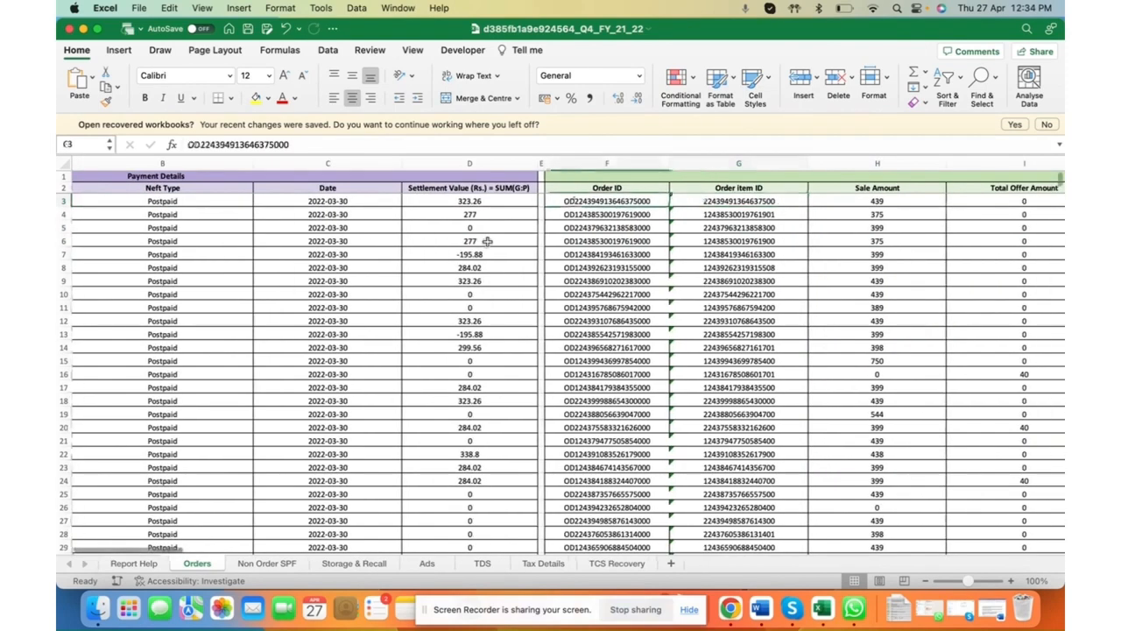
pyautogui.press('Left')
pyautogui.press('Left')
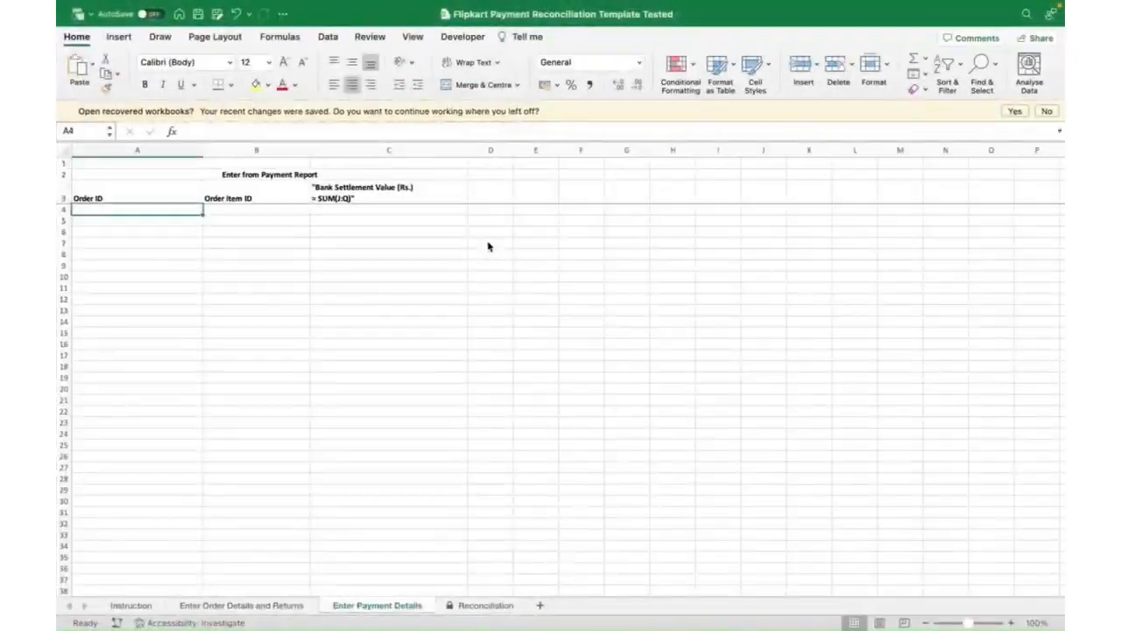
# Compare the template's three payment columns, A to C in row 4, with the fields found in the payment report.
pyautogui.press('Right')
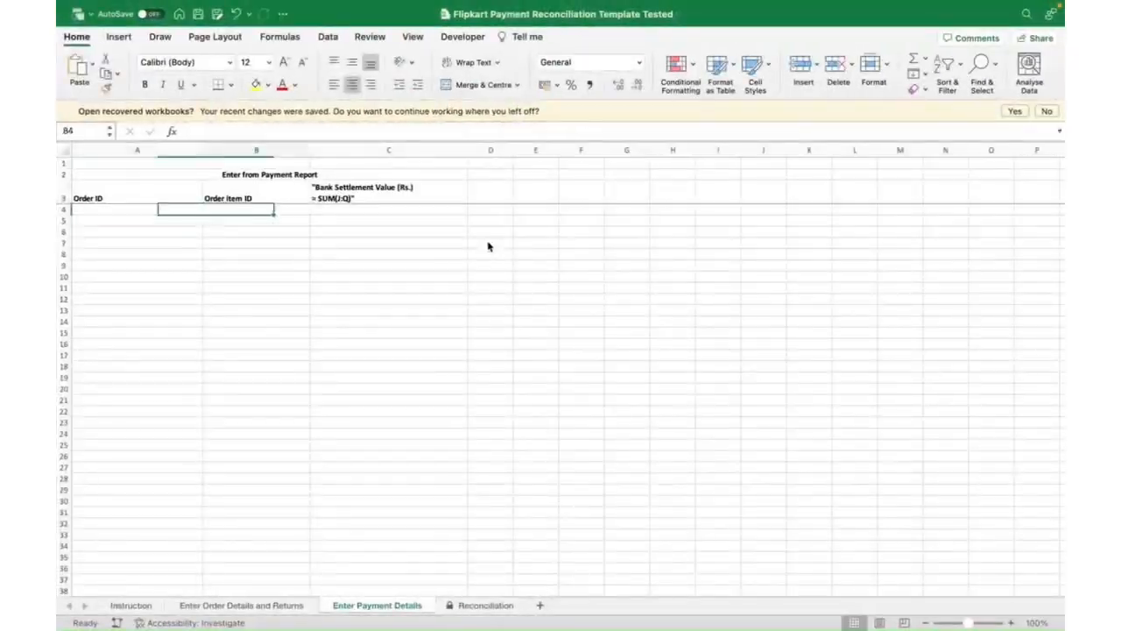
pyautogui.press('Right')
pyautogui.press('Left')
pyautogui.press('Left')
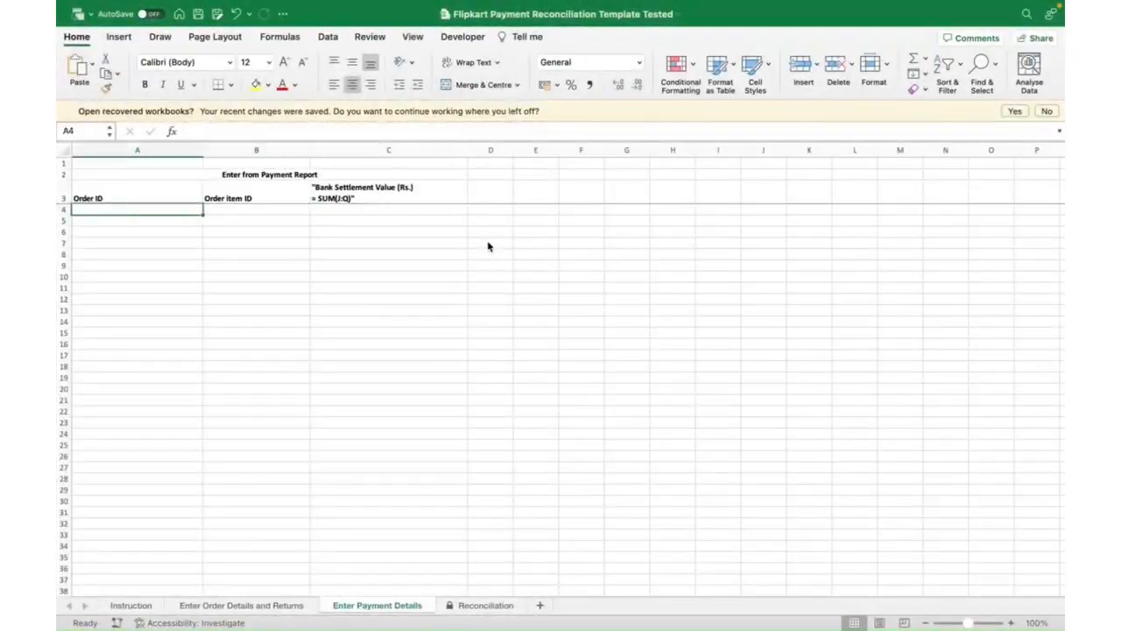
pyautogui.press('Right')
pyautogui.press('Right')
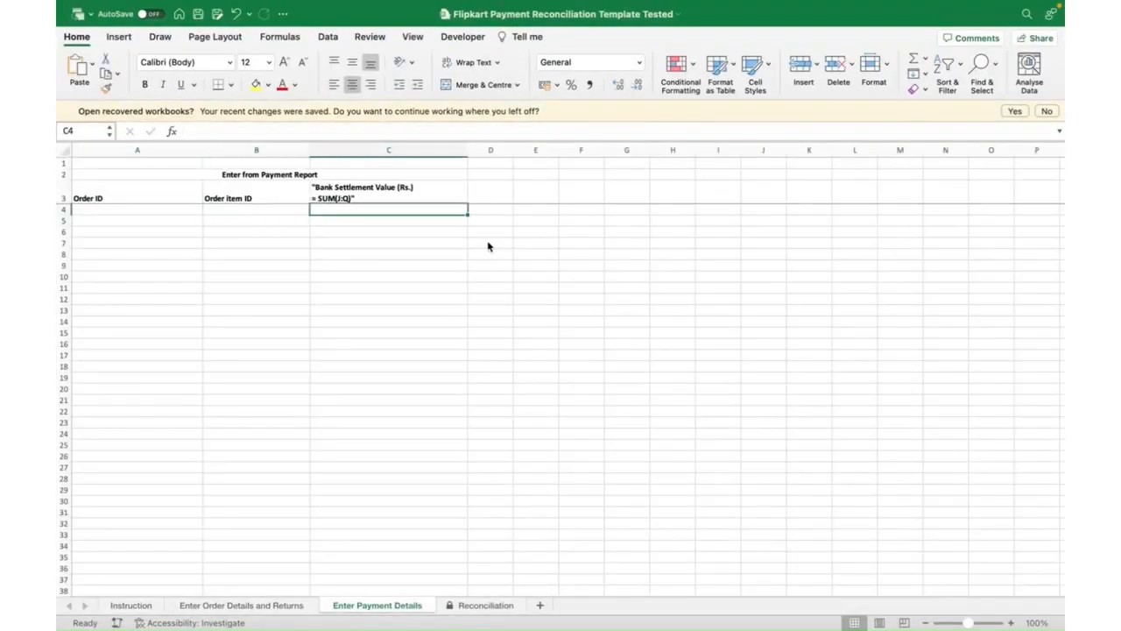
pyautogui.press('Left')
pyautogui.press('Left')
# Copy all Order IDs and Order item IDs from the payment report's Orders sheet into the template's payment details, starting at A4.
pyautogui.hotkey('ctrl', 'Right')
pyautogui.hotkey('ctrl', 'Right')
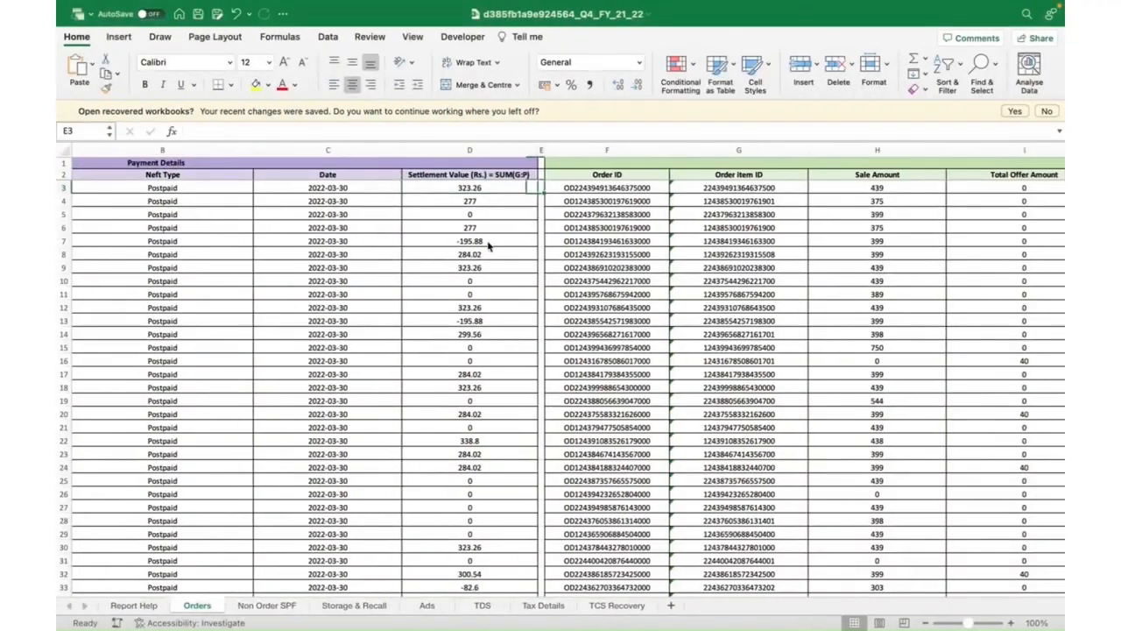
pyautogui.press('Right')
pyautogui.hotkey('shift', 'Right')
pyautogui.press('super+shift+Down')
pyautogui.press('super+c')
pyautogui.hotkey('ctrl', 'Right')
pyautogui.hotkey('ctrl', 'Right')
pyautogui.hotkey('ctrl', 'Right')
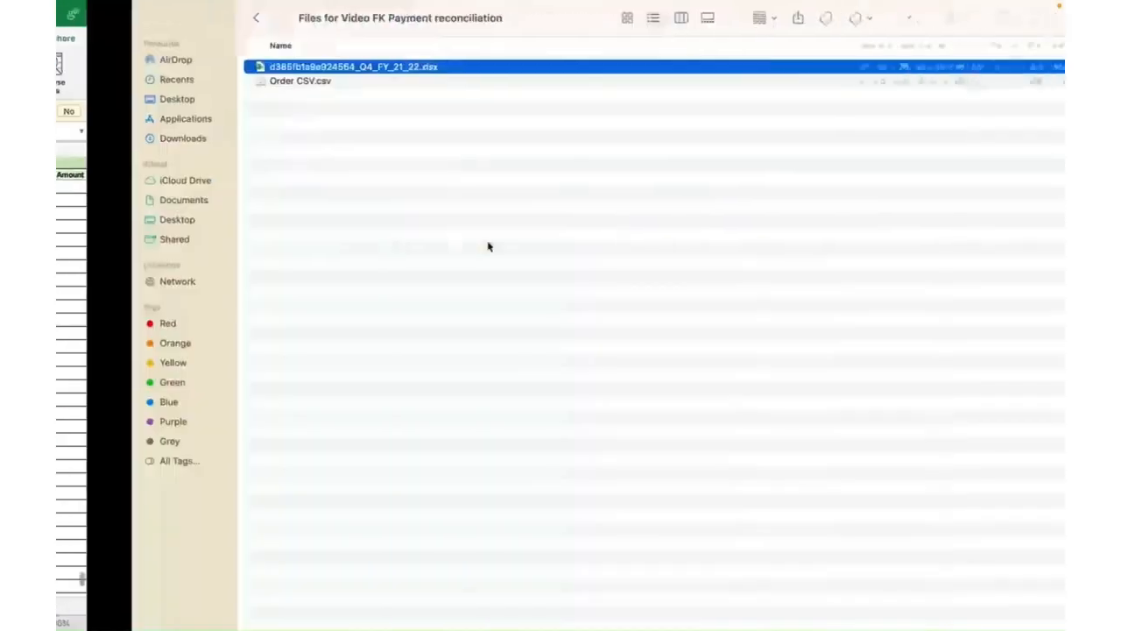
pyautogui.press('Right')
pyautogui.press('Left')
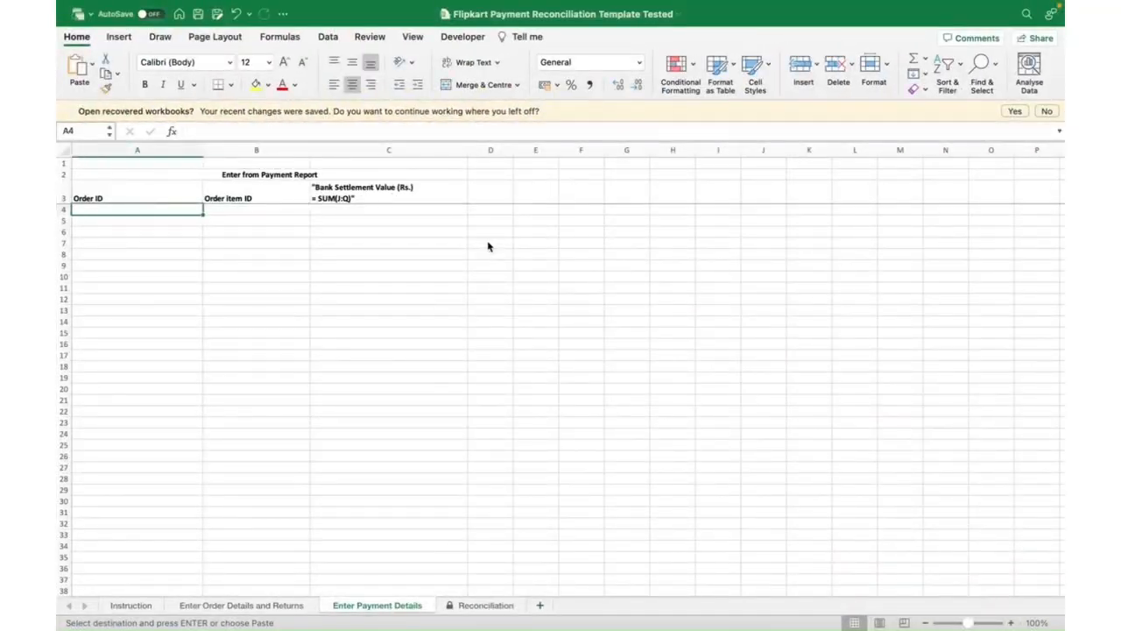
pyautogui.press('super+v')
# Copy the report's whole Settlement Value column from D3 down into the template's Bank Settlement Value column, starting at C4.
pyautogui.hotkey('ctrl', 'Left')
pyautogui.hotkey('ctrl', 'Left')
pyautogui.hotkey('ctrl', 'Left')
pyautogui.press('Left')
pyautogui.press('Left')
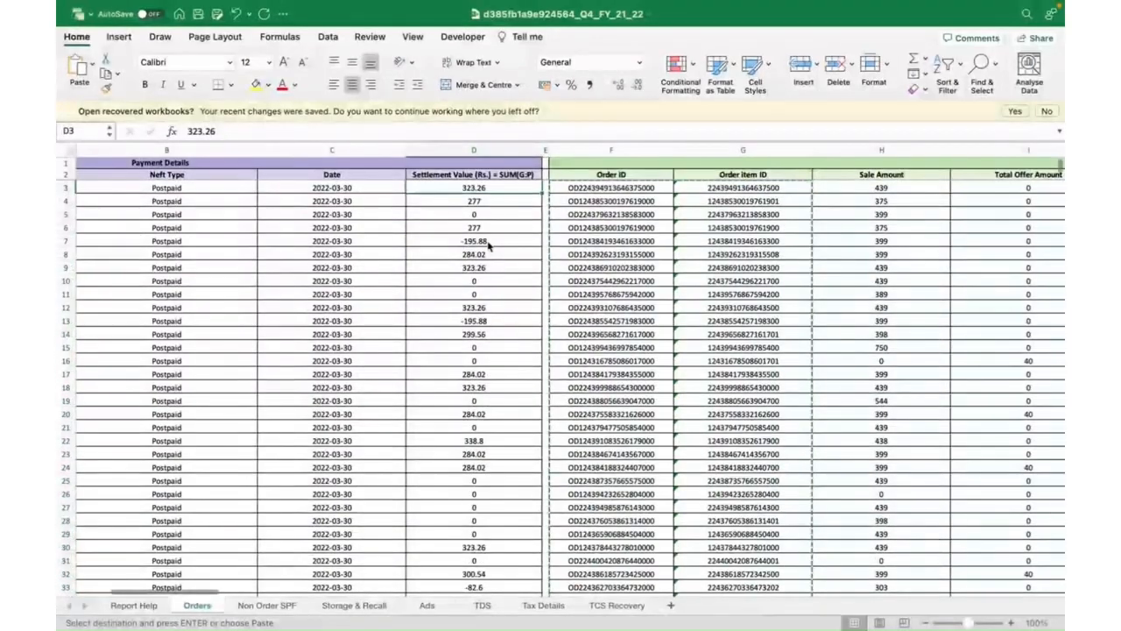
pyautogui.press('super+shift+Down')
pyautogui.press('super+c')
pyautogui.hotkey('ctrl', 'Right')
pyautogui.hotkey('ctrl', 'Right')
pyautogui.hotkey('ctrl', 'Right')
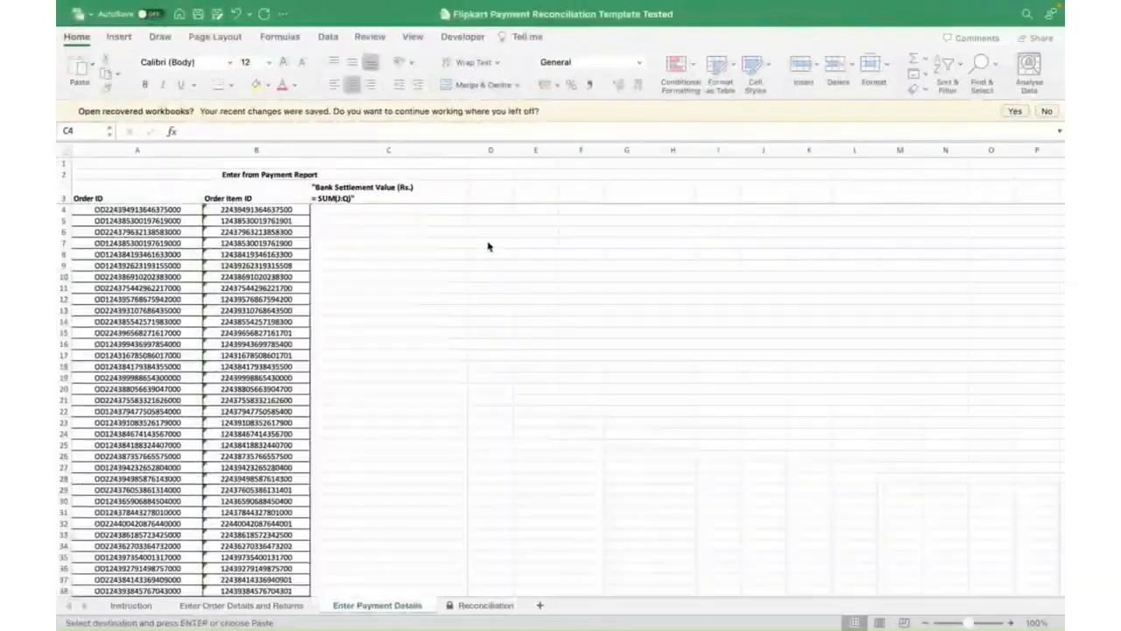
pyautogui.press('super+v')
pyautogui.press('Left')
pyautogui.press('Up')
pyautogui.press('Up')
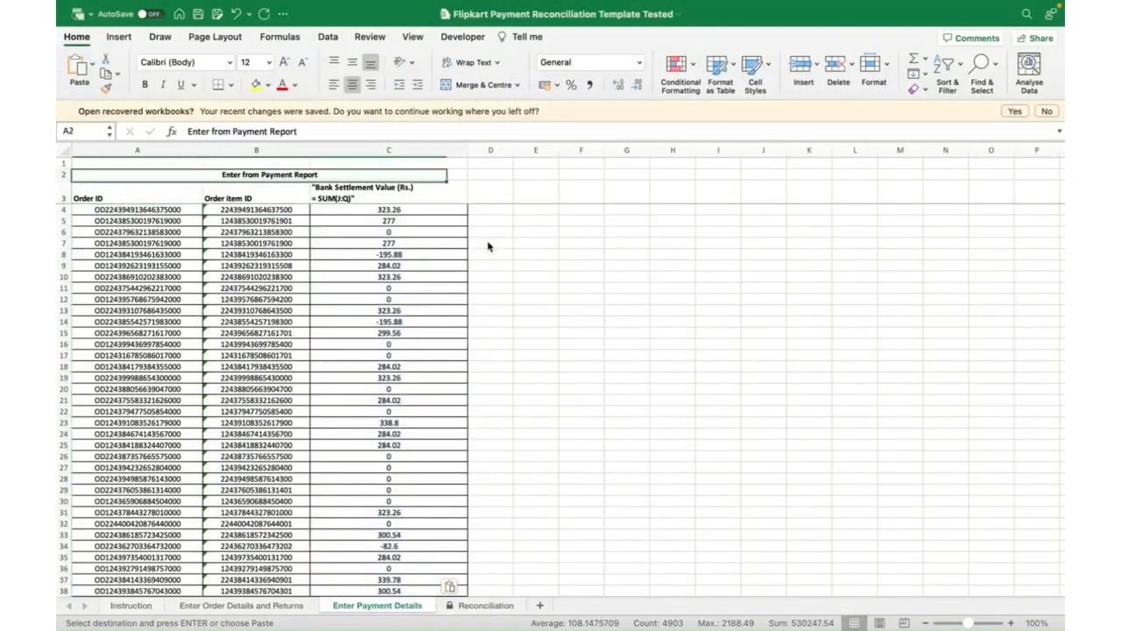
pyautogui.press('Down')
pyautogui.press('Down')
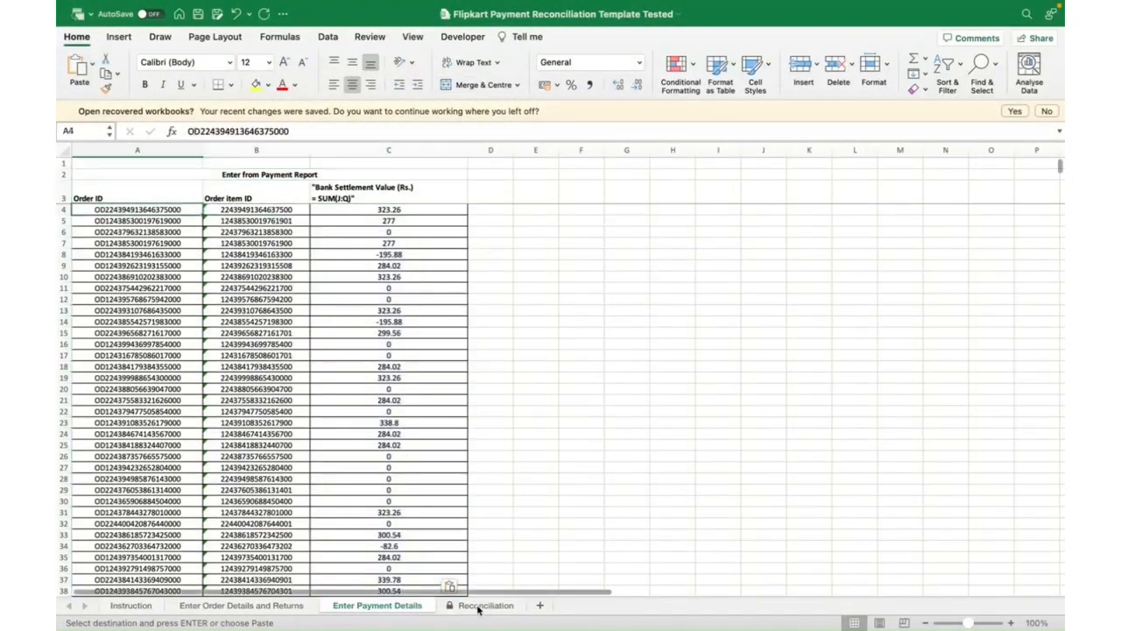
# Refresh the reconciled data on the Reconciliation sheet, dismissing the sheet protection alert, and return to the Order ID header.
pyautogui.click(482, 605)
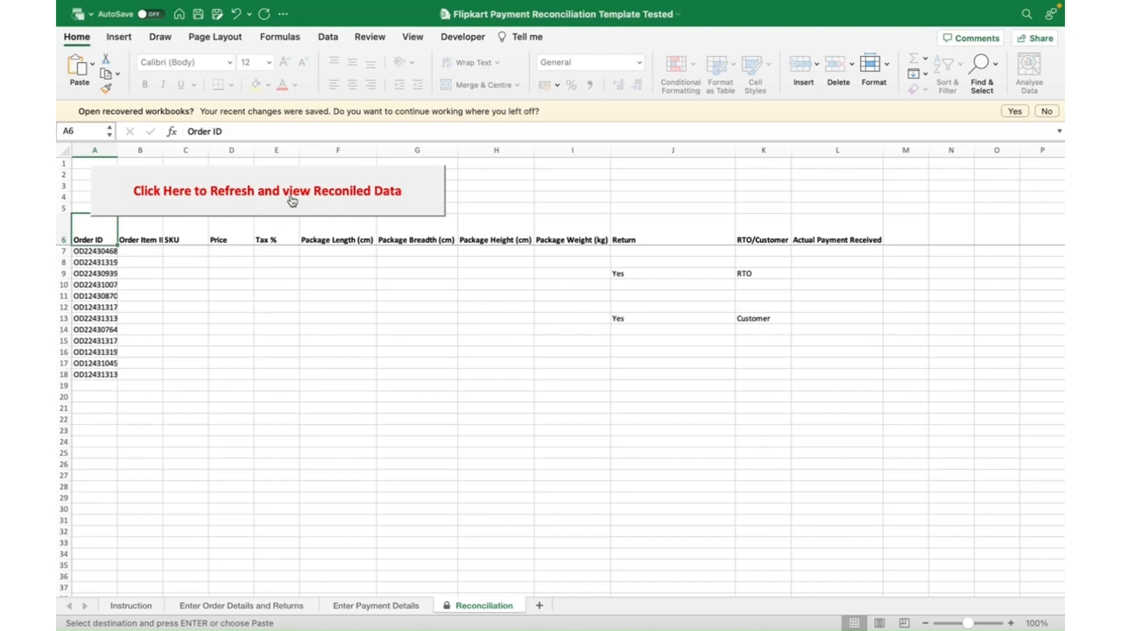
pyautogui.click(254, 191)
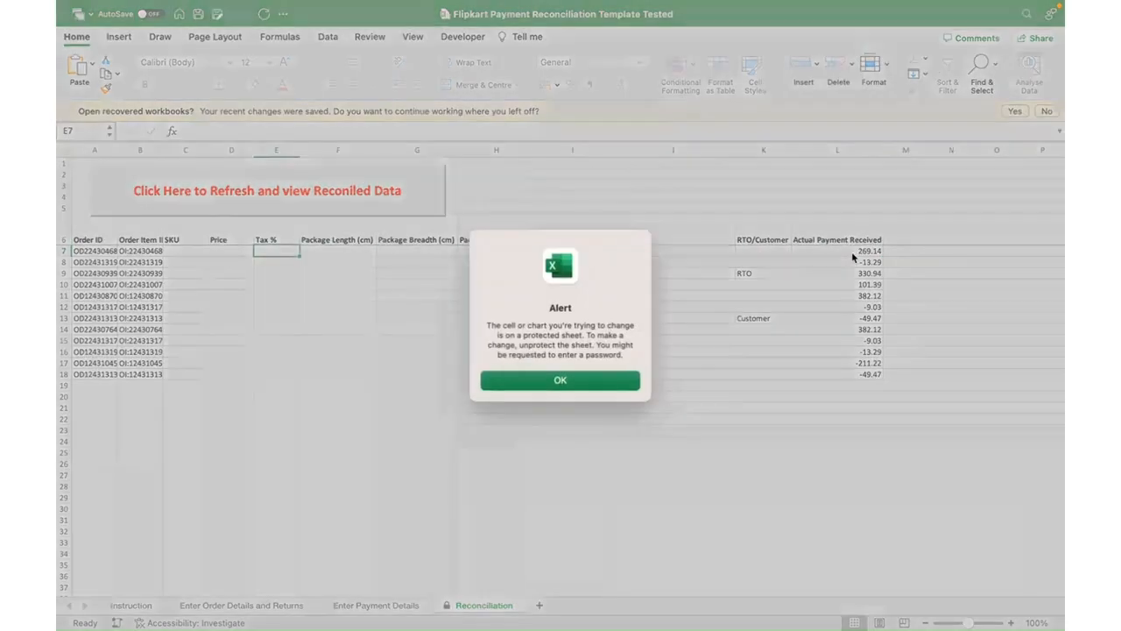
pyautogui.click(560, 382)
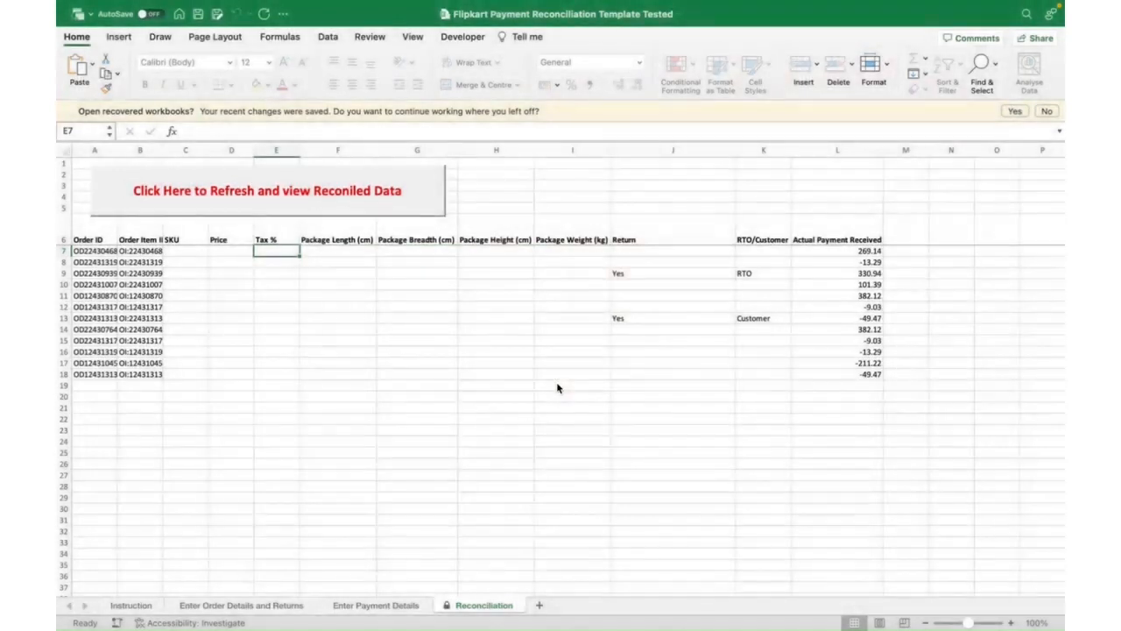
pyautogui.press('Left')
pyautogui.press('Left')
pyautogui.press('Left')
pyautogui.press('Left')
pyautogui.press('Up')
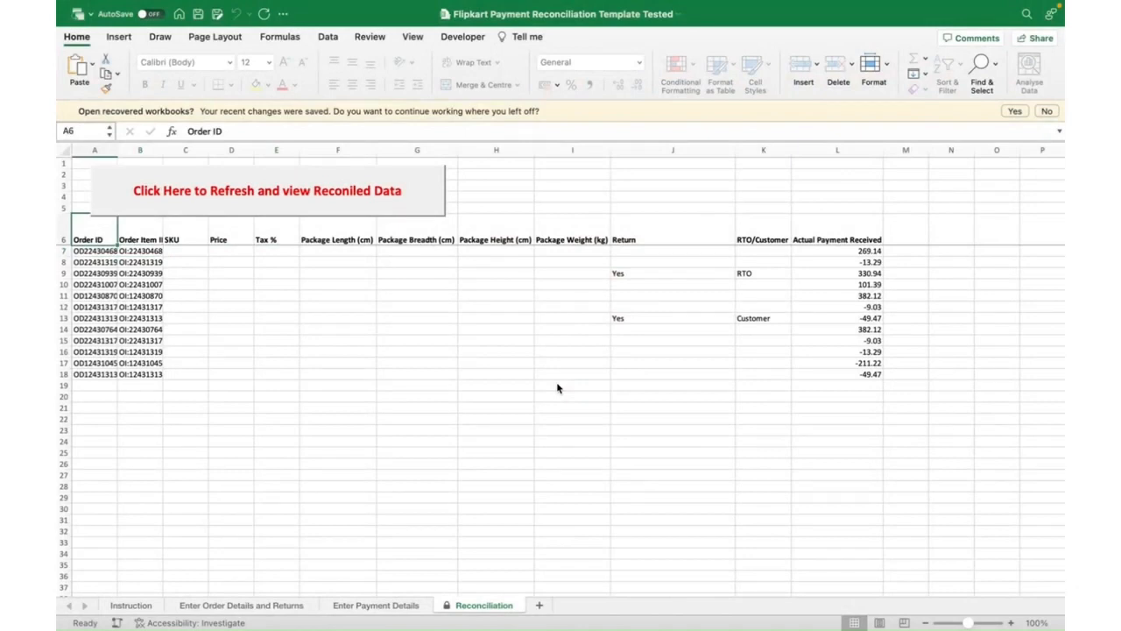
# Review the notes on the template's Instruction sheet, starting from the title row.
pyautogui.click(127, 605)
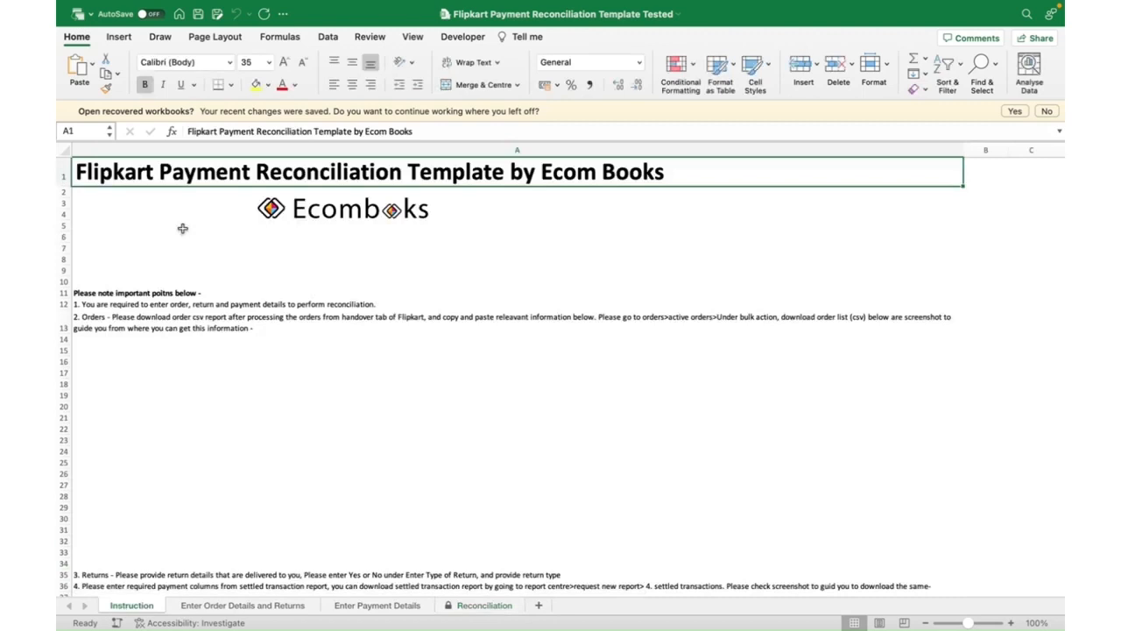
pyautogui.press('Down')
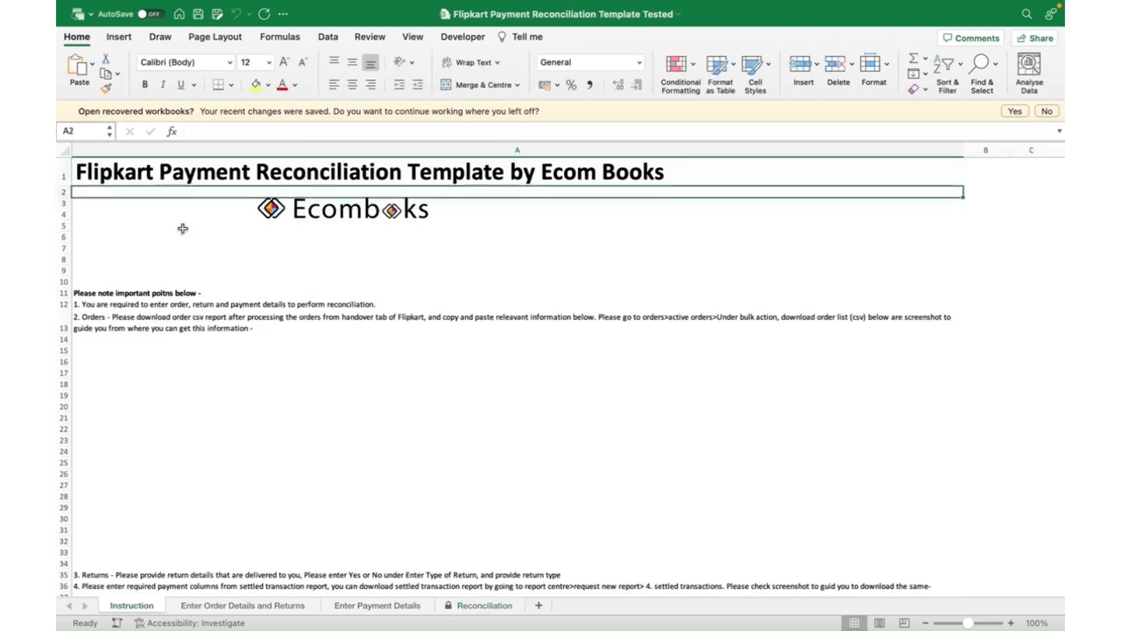